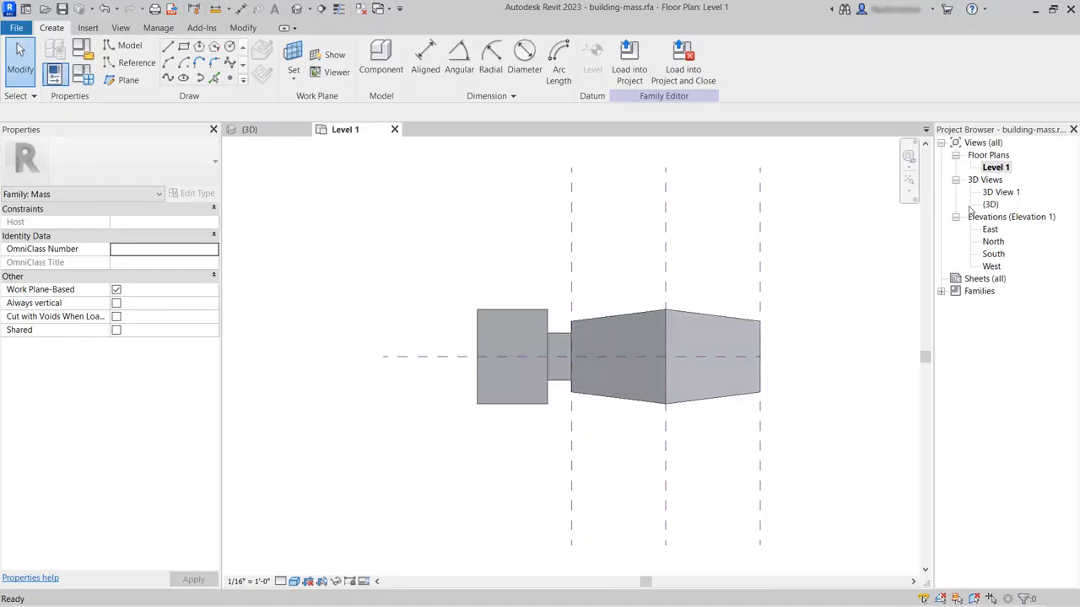
# Step: Draw a closed 80' by 30' rectangle of model lines, centred on the middle reference plane and overlapping the tapered mass's front edge
pyautogui.scroll(2, 798, 434)
pyautogui.scroll(2, 679, 325)
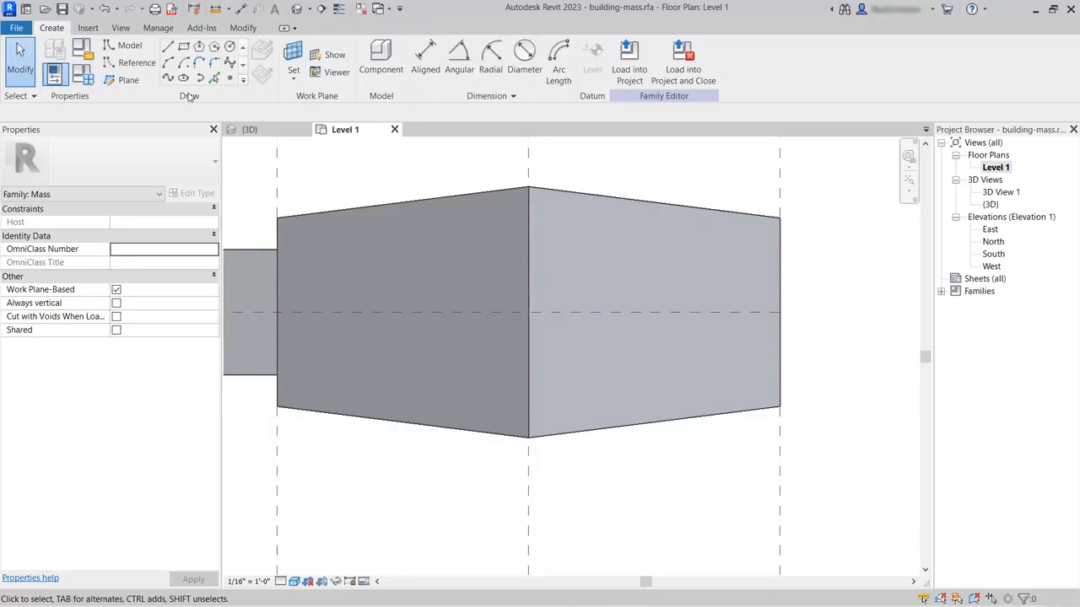
pyautogui.click(168, 47)
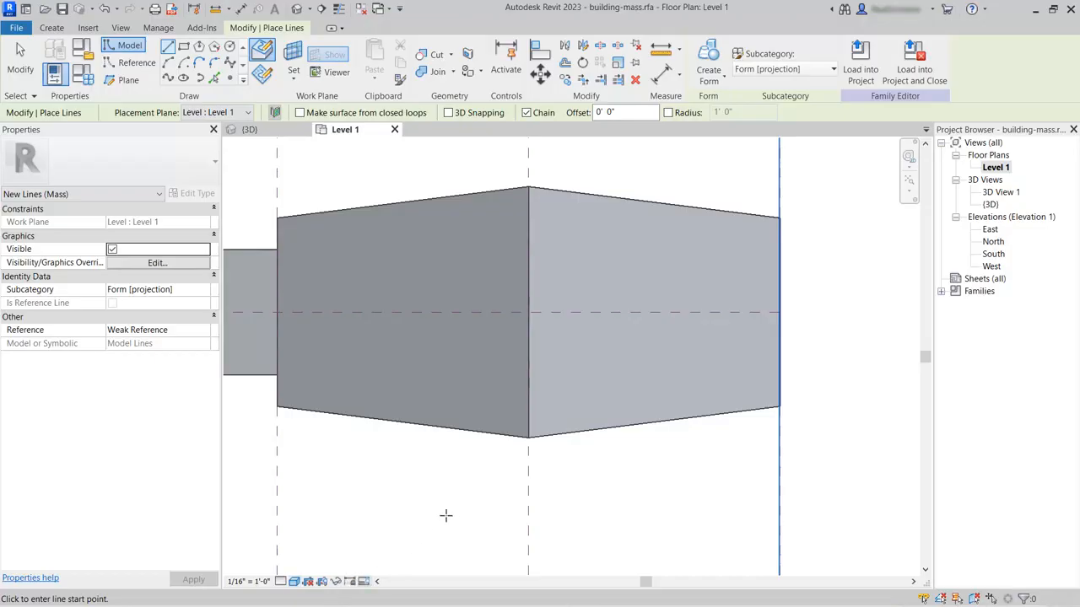
pyautogui.click(528, 470)
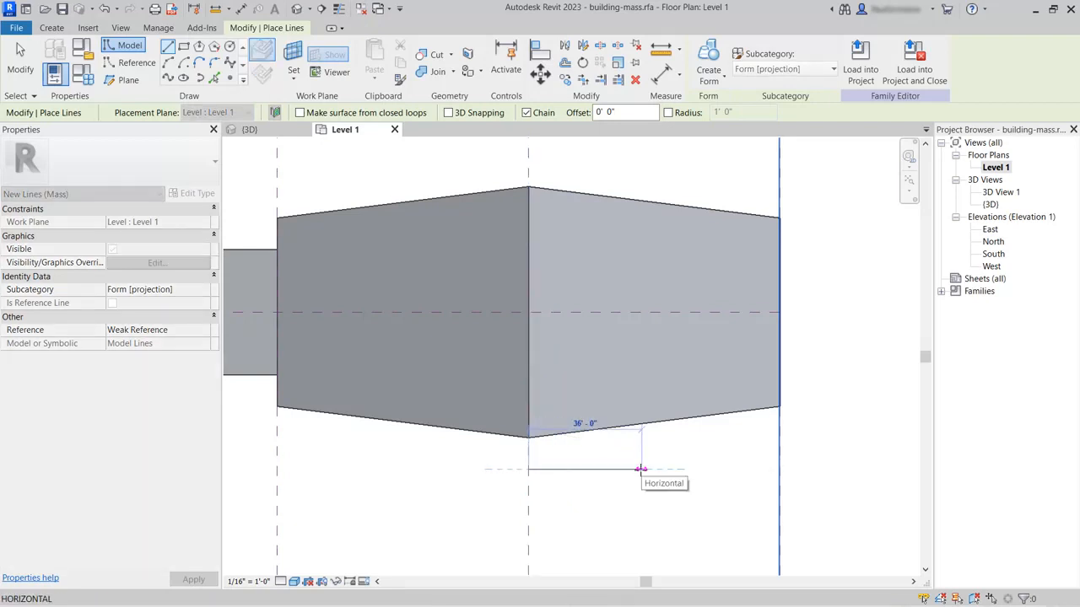
pyautogui.write('40')
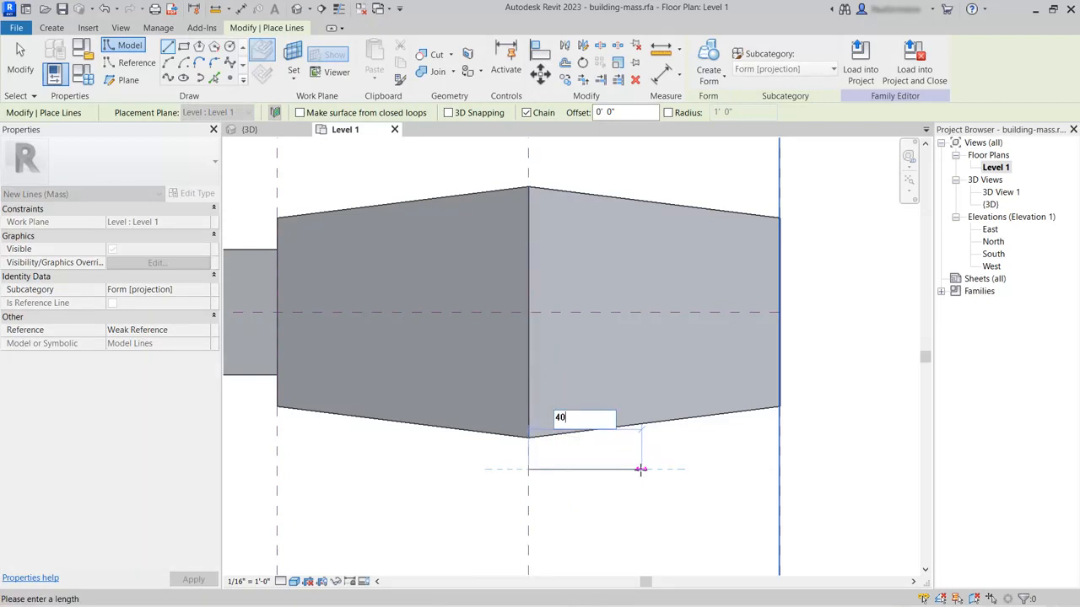
pyautogui.press('Return')
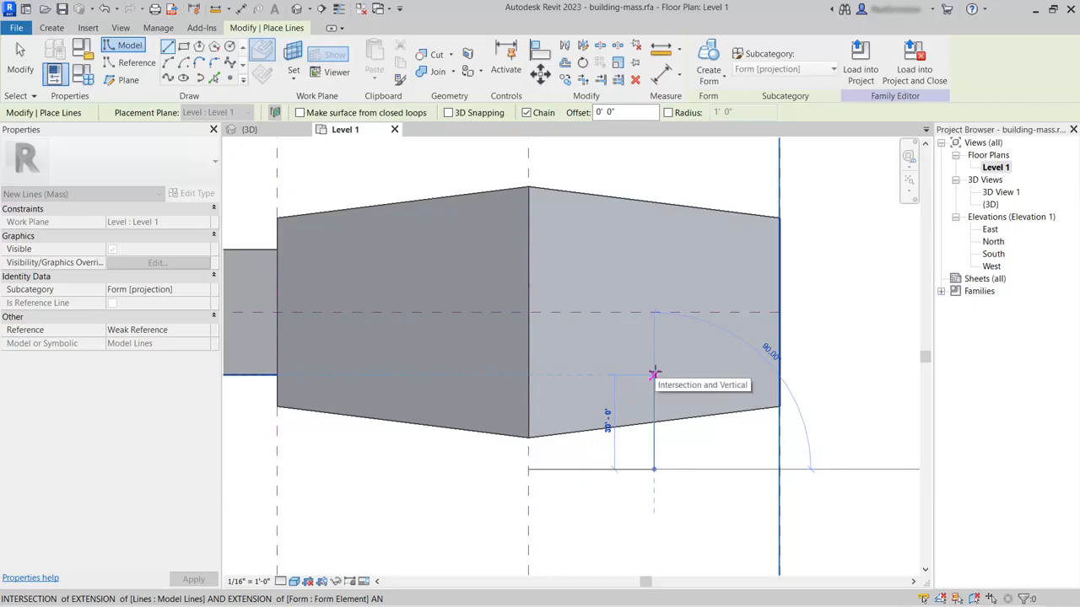
pyautogui.click(655, 375)
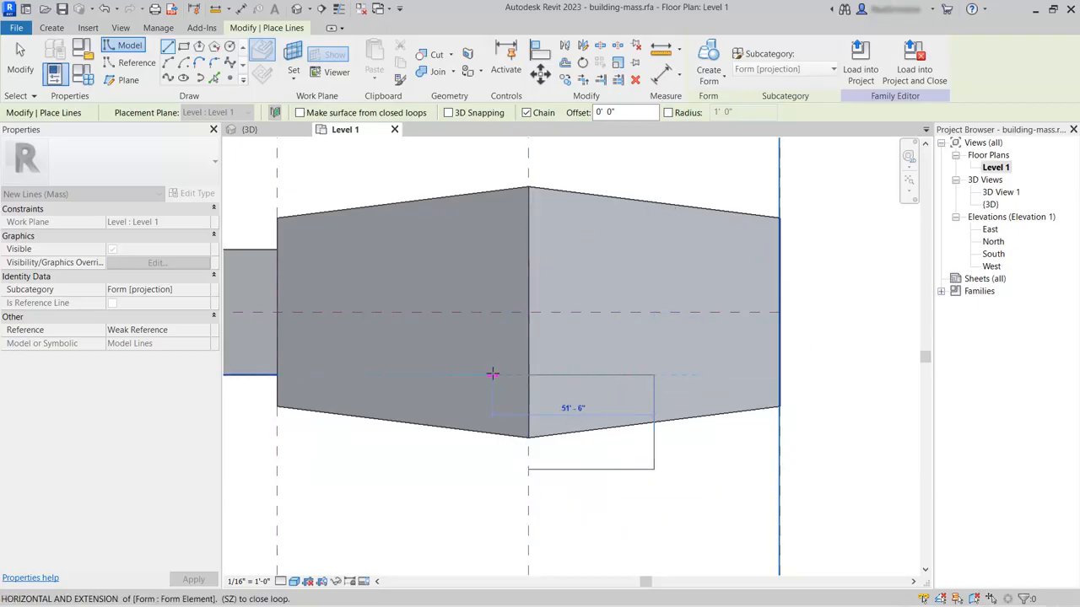
pyautogui.write('80')
pyautogui.press('Return')
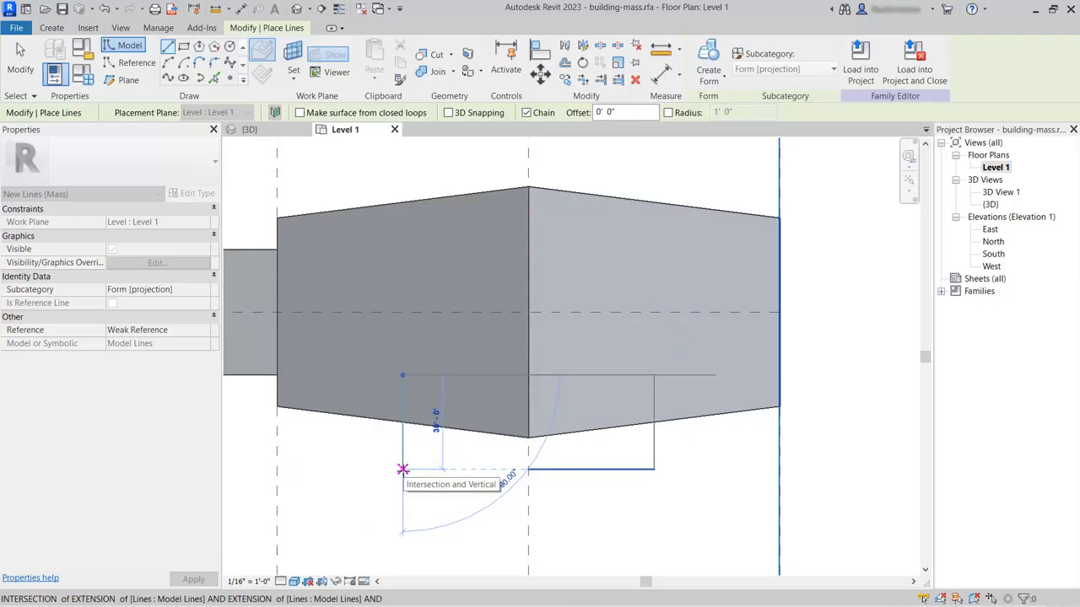
pyautogui.click(403, 470)
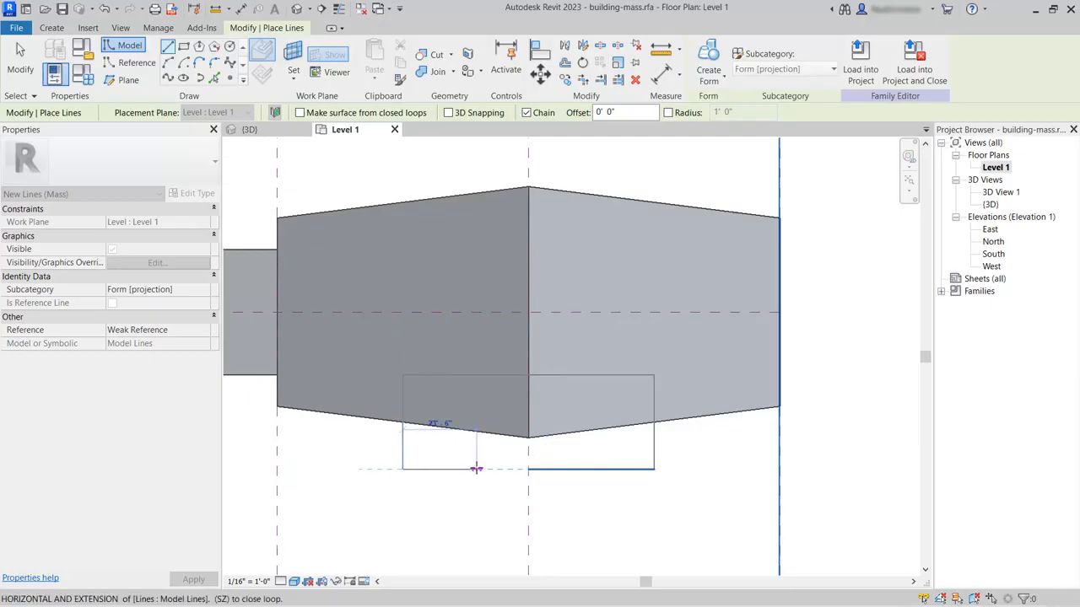
pyautogui.click(527, 469)
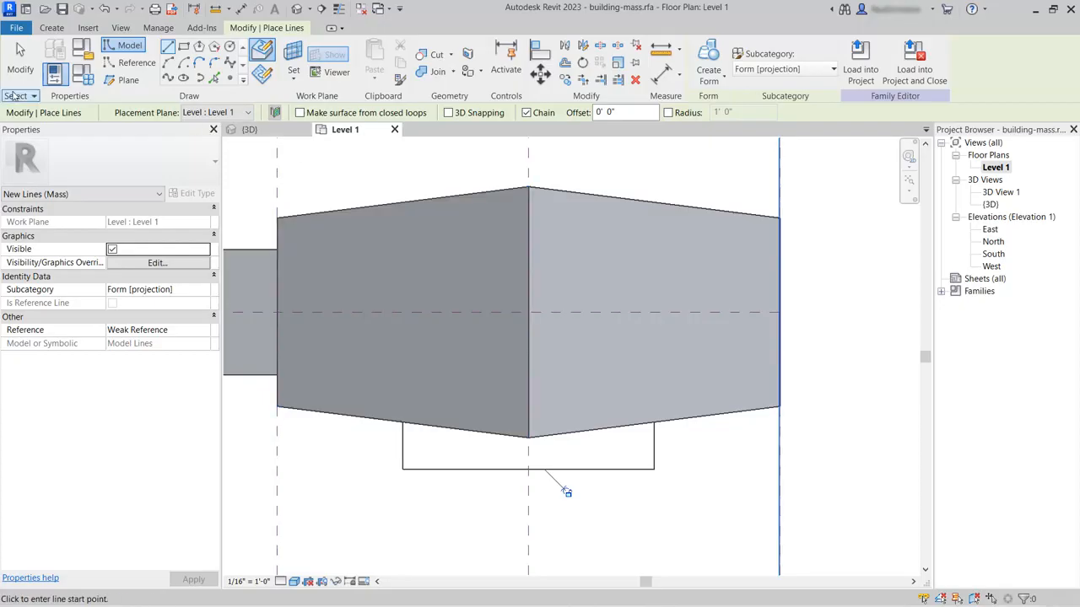
pyautogui.click(18, 60)
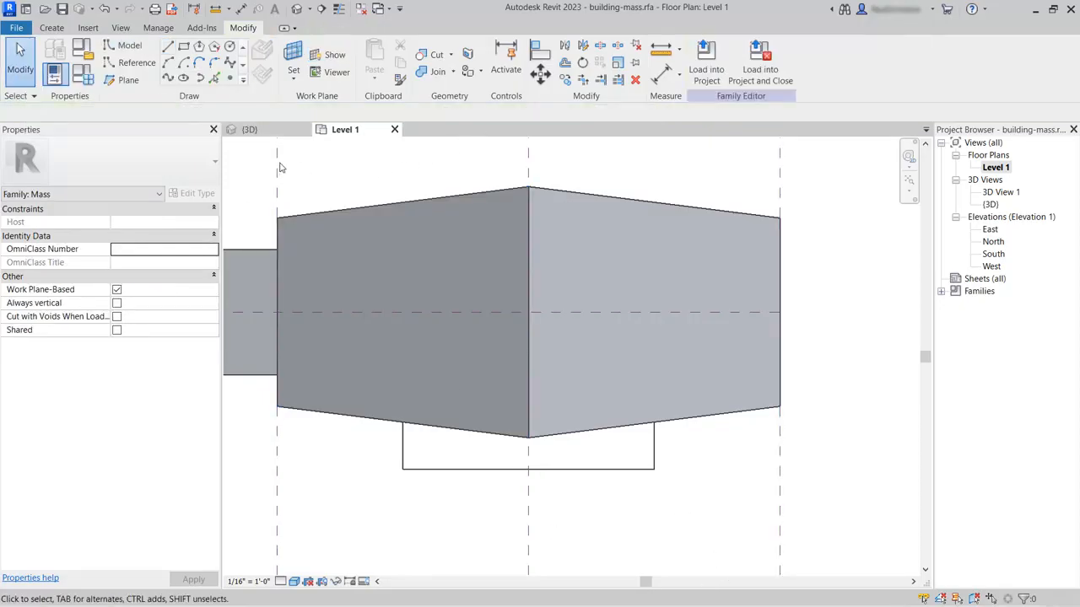
# Step: In the 3D view, create a void form from the rectangular line loop to cut the front of the tapered mass
pyautogui.click(260, 131)
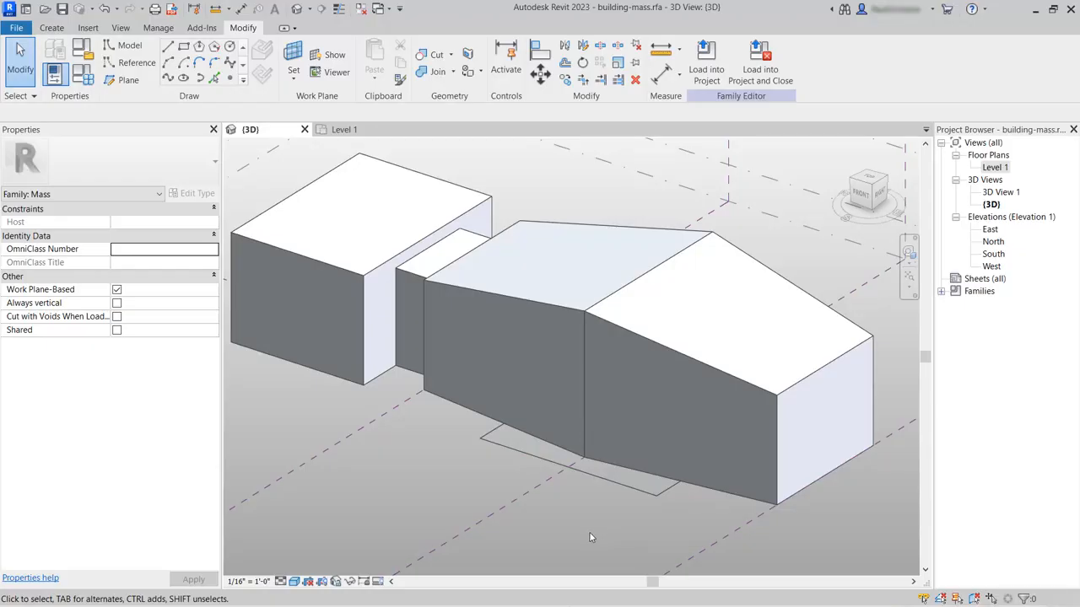
pyautogui.click(610, 484)
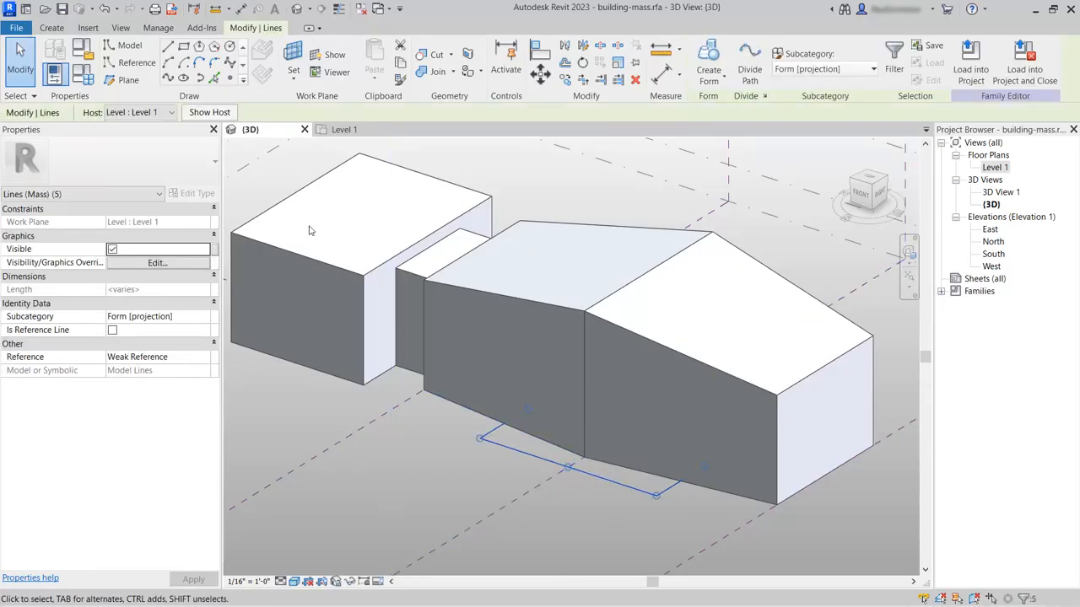
pyautogui.click(714, 78)
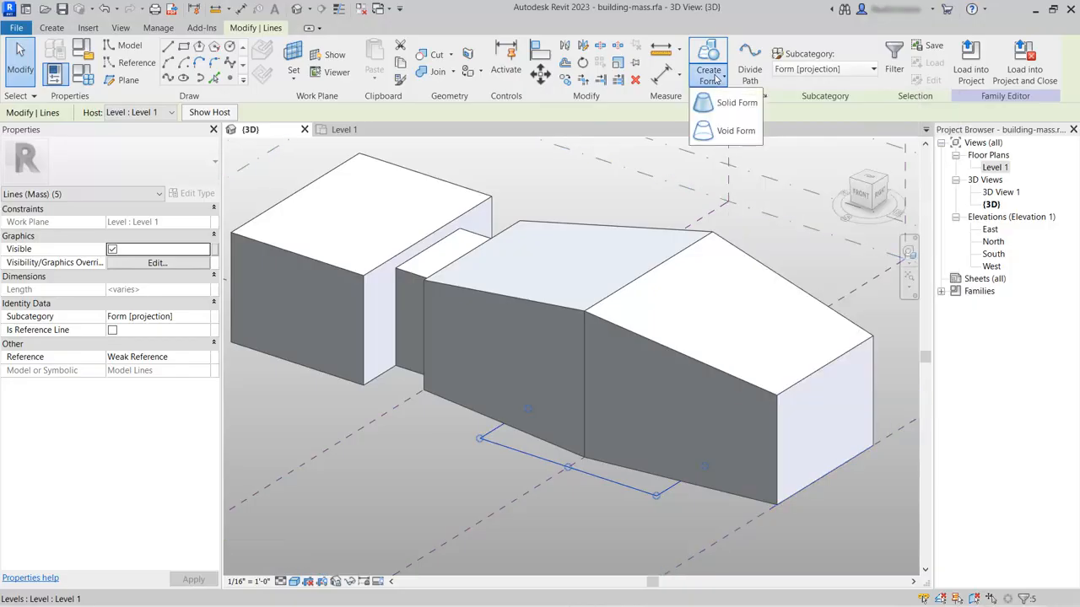
pyautogui.click(727, 132)
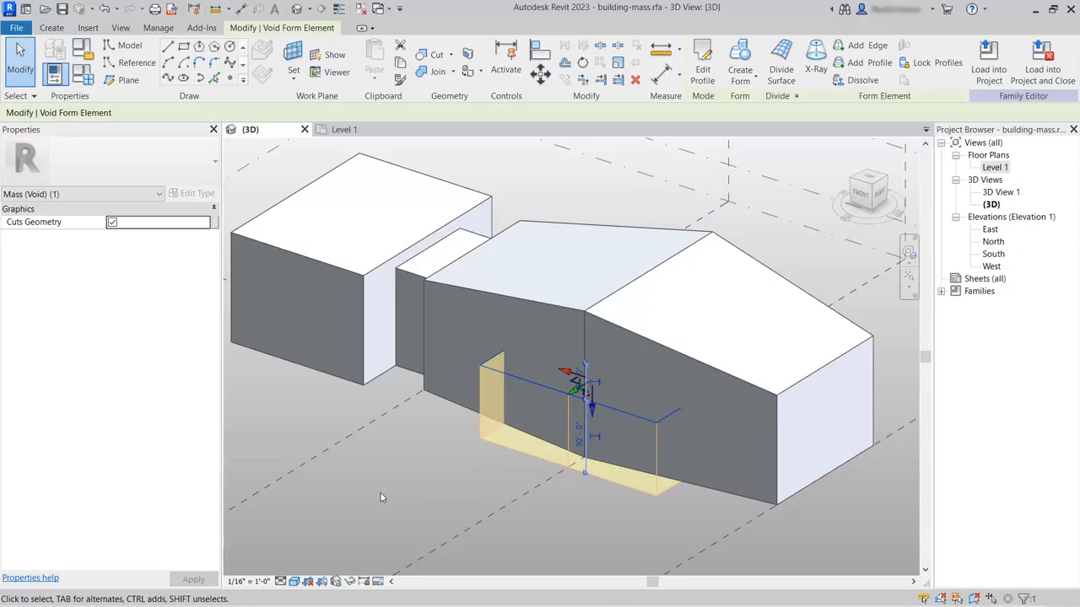
pyautogui.click(455, 454)
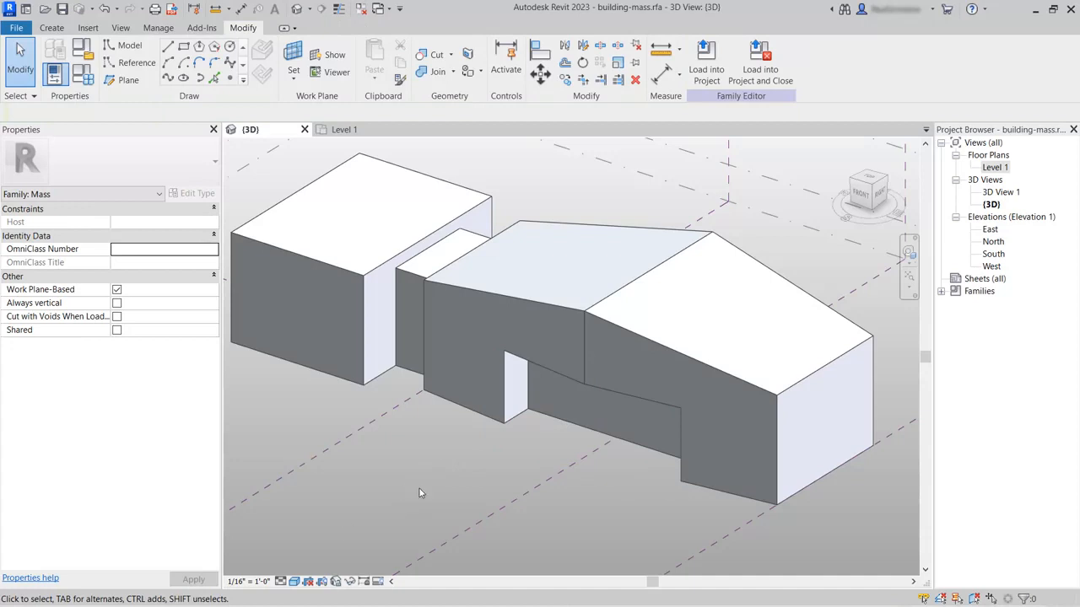
# Step: Examine the front recess by cycling the selection from the joined solid to the void form that cuts it
pyautogui.keyDown('shift'); pyautogui.moveTo(390, 496); pyautogui.dragTo(623, 495, button='middle'); pyautogui.keyUp('shift')
pyautogui.moveTo(656, 385); pyautogui.dragTo(526, 456, button='middle')
pyautogui.scroll(2, 555, 380)
pyautogui.moveTo(521, 511)
pyautogui.keyDown('shift'); pyautogui.mouseDown(button='middle')
pyautogui.moveTo(516, 484)
pyautogui.moveTo(511, 497)
pyautogui.mouseUp(button='middle'); pyautogui.keyUp('shift')
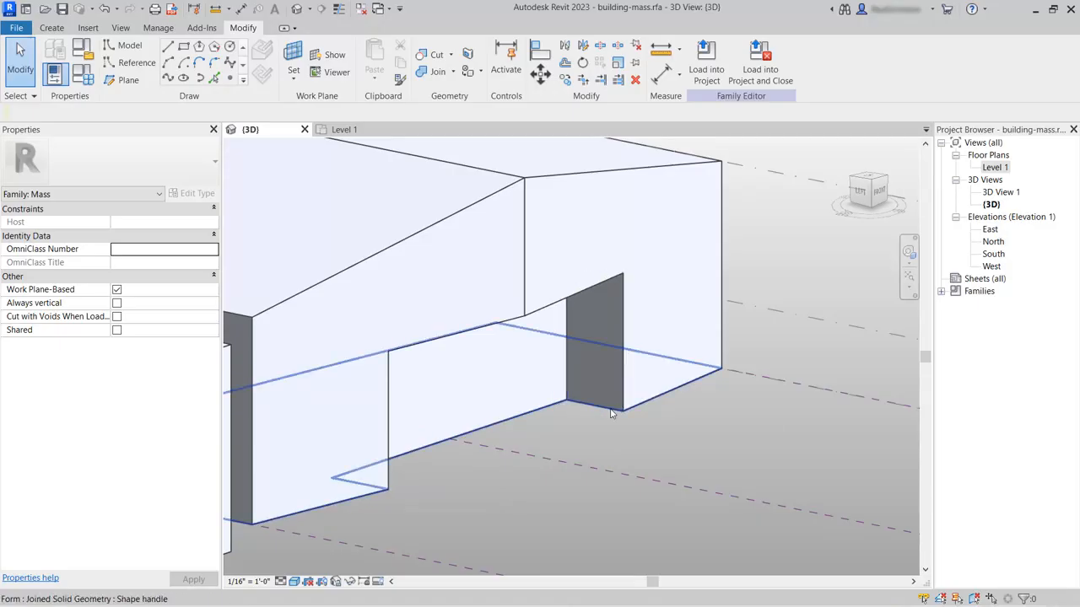
pyautogui.press('Tab')
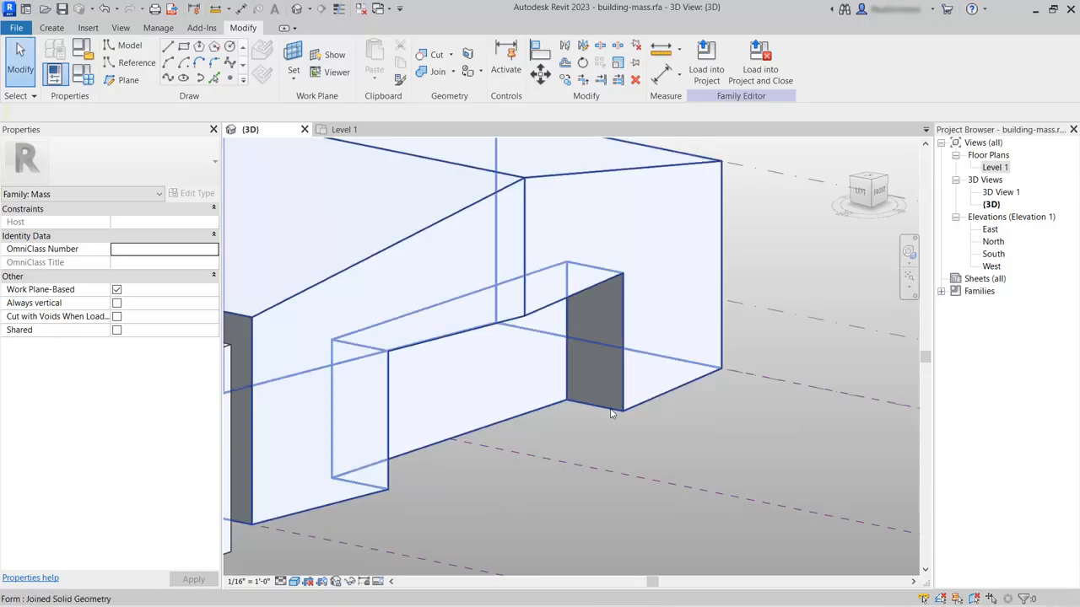
pyautogui.press('Tab')
pyautogui.press('Tab')
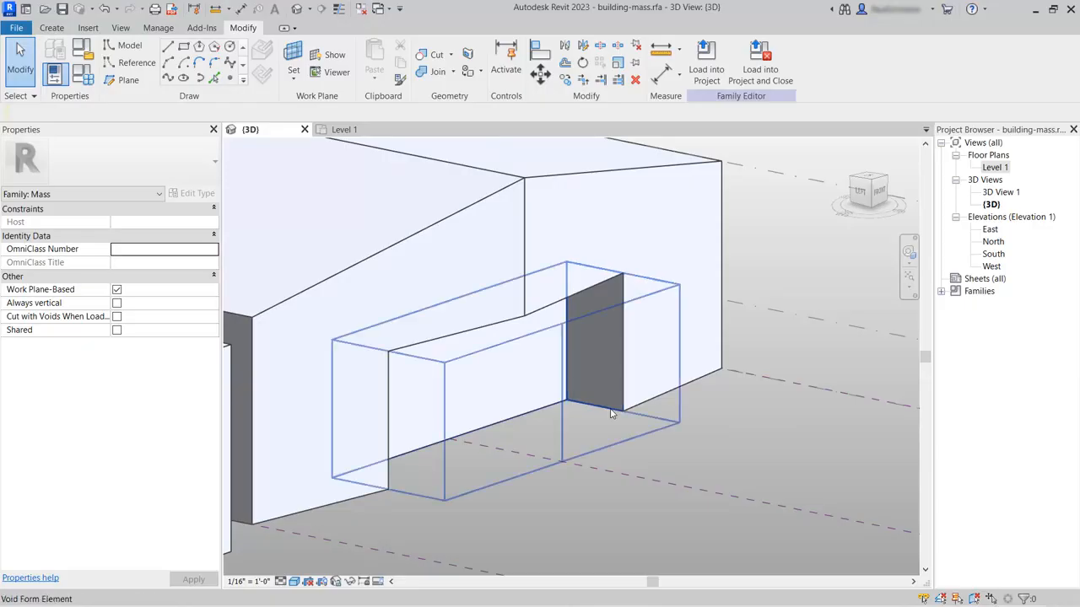
pyautogui.click(899, 541)
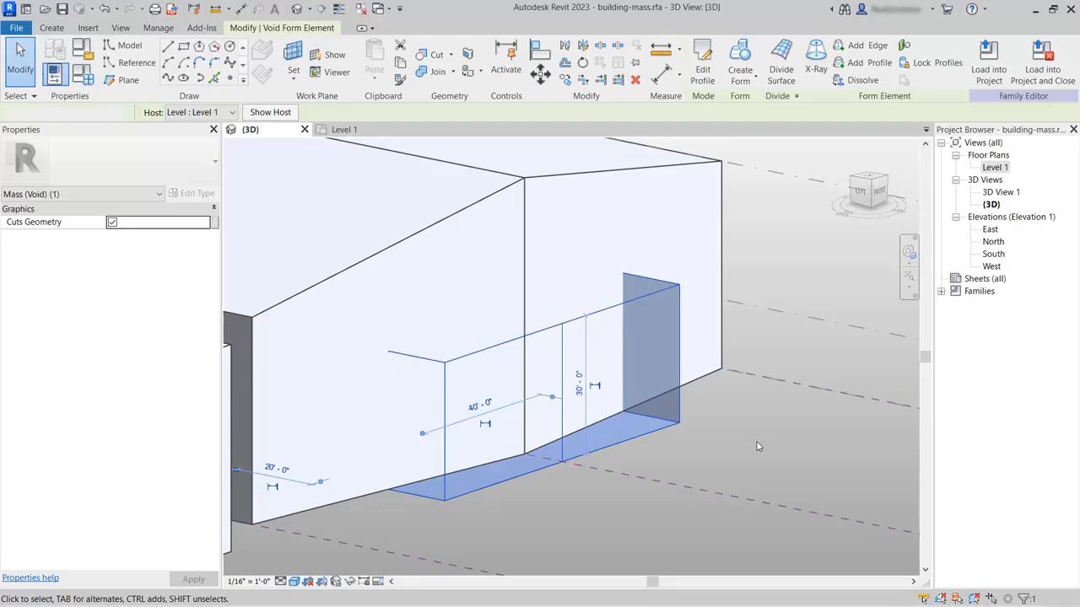
pyautogui.press('Escape')
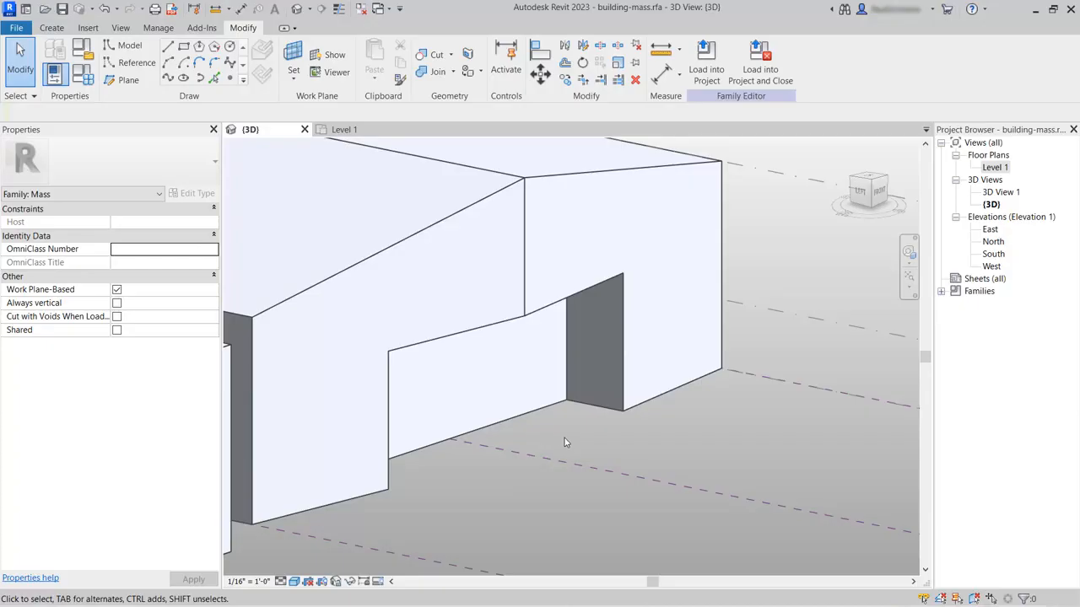
# Step: Align the top face of the void cut to Level 2 and lock the alignment
pyautogui.scroll(-3, 547, 429)
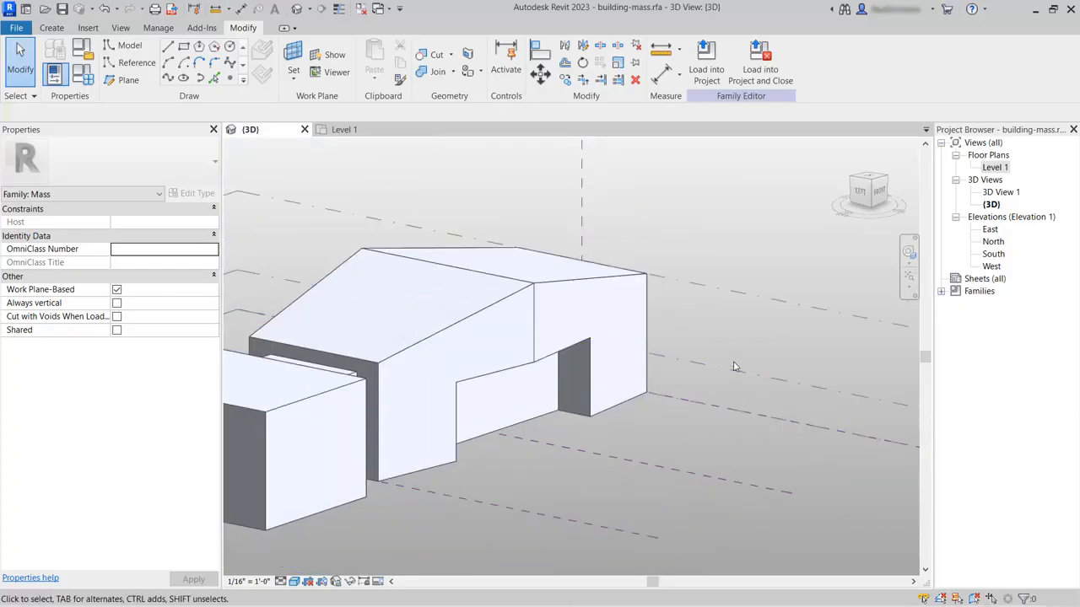
pyautogui.click(732, 373)
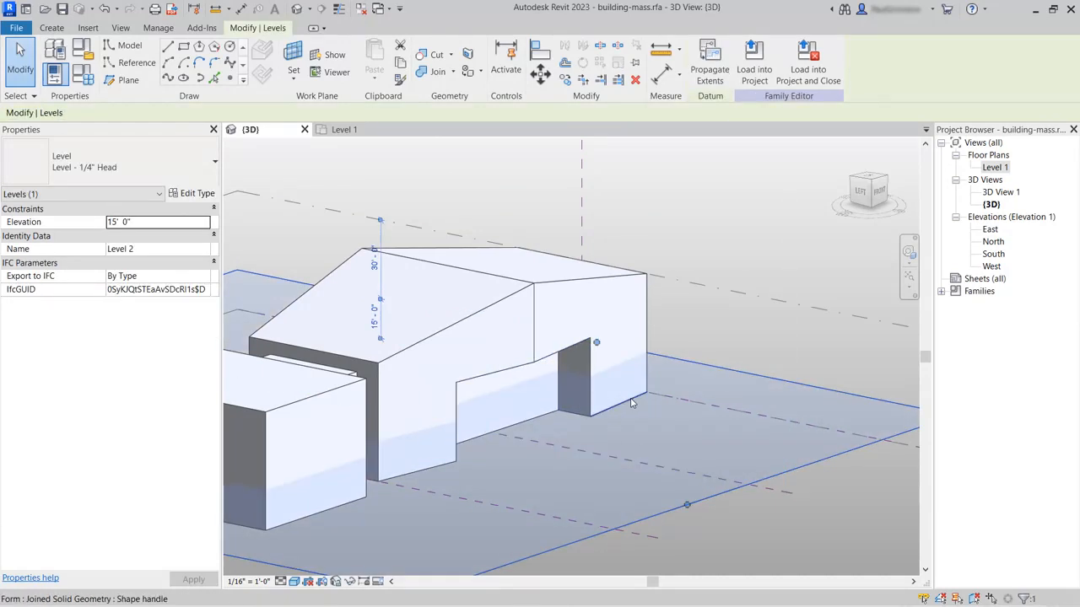
pyautogui.click(718, 316)
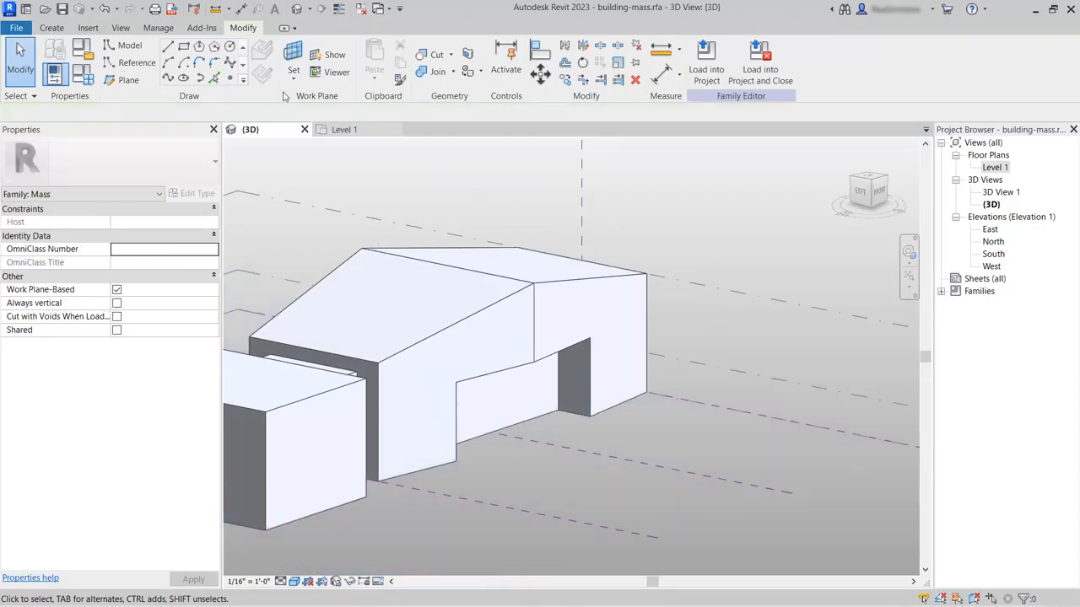
pyautogui.click(540, 49)
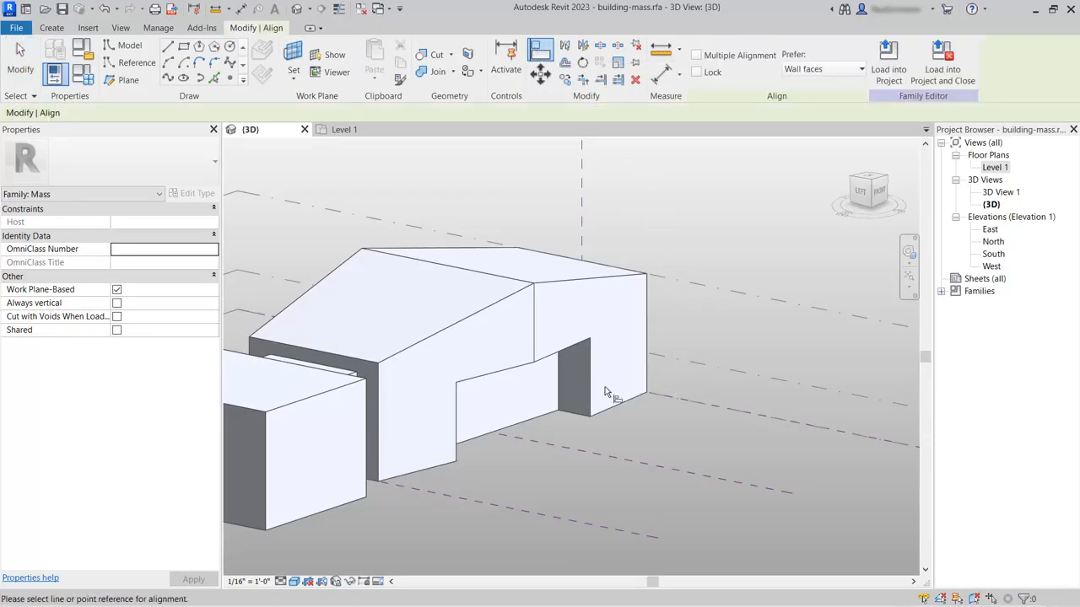
pyautogui.click(674, 367)
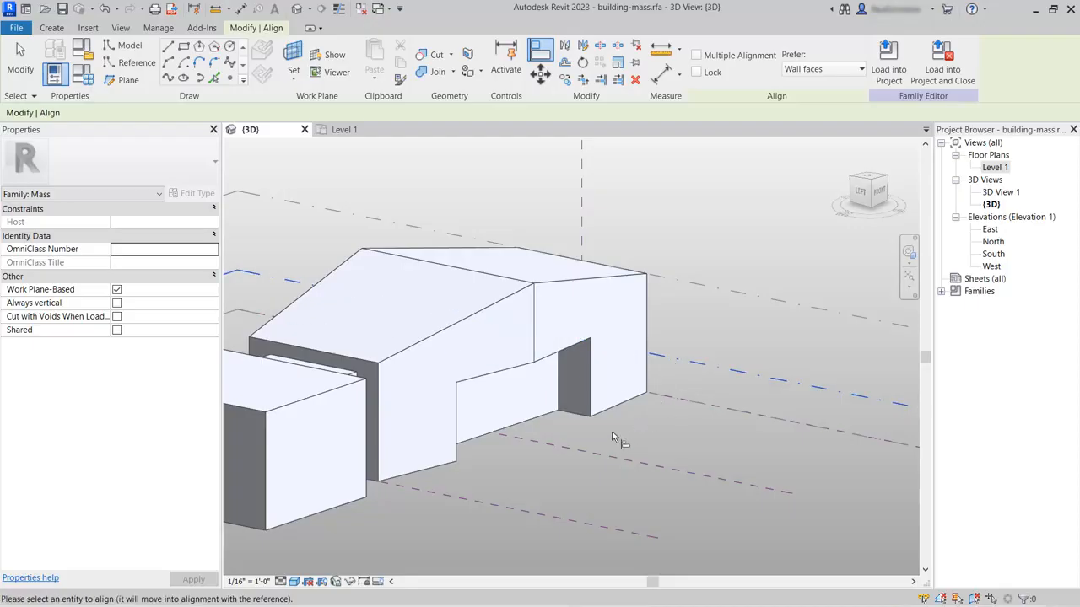
pyautogui.click(557, 358)
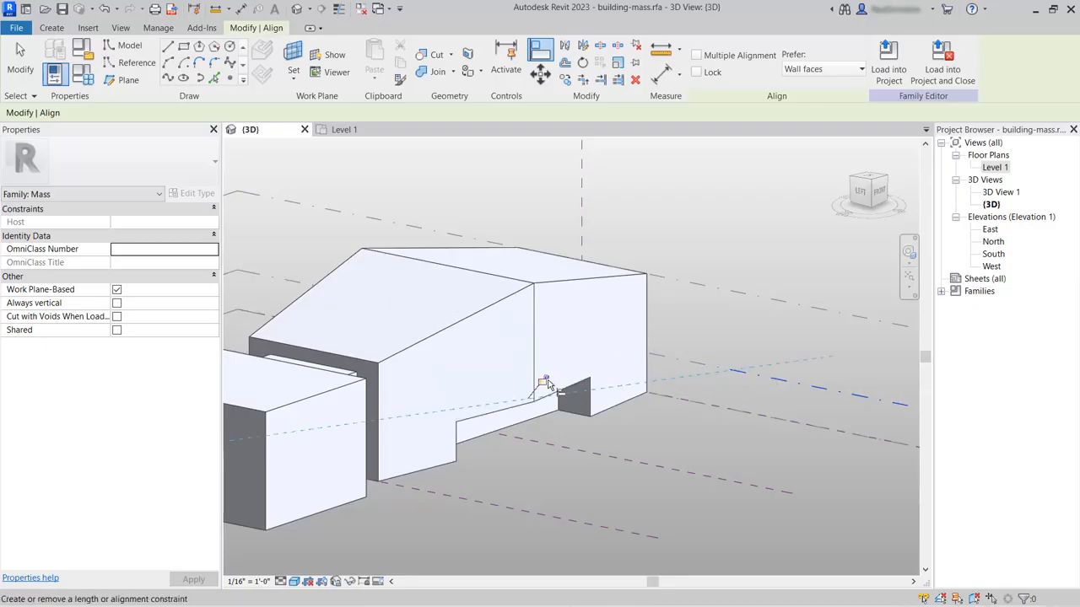
pyautogui.click(545, 384)
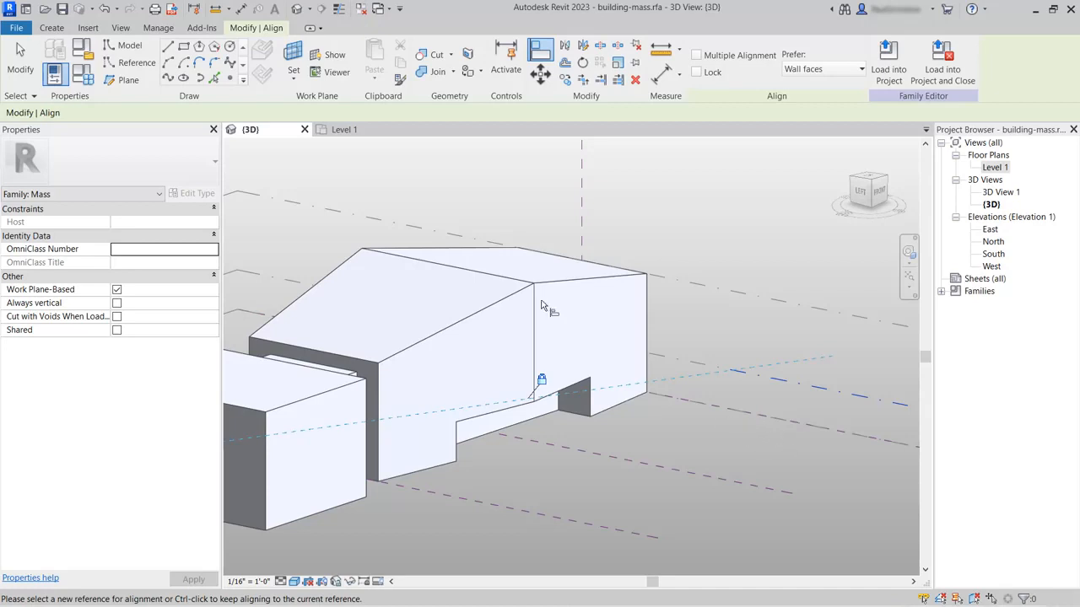
pyautogui.click(22, 64)
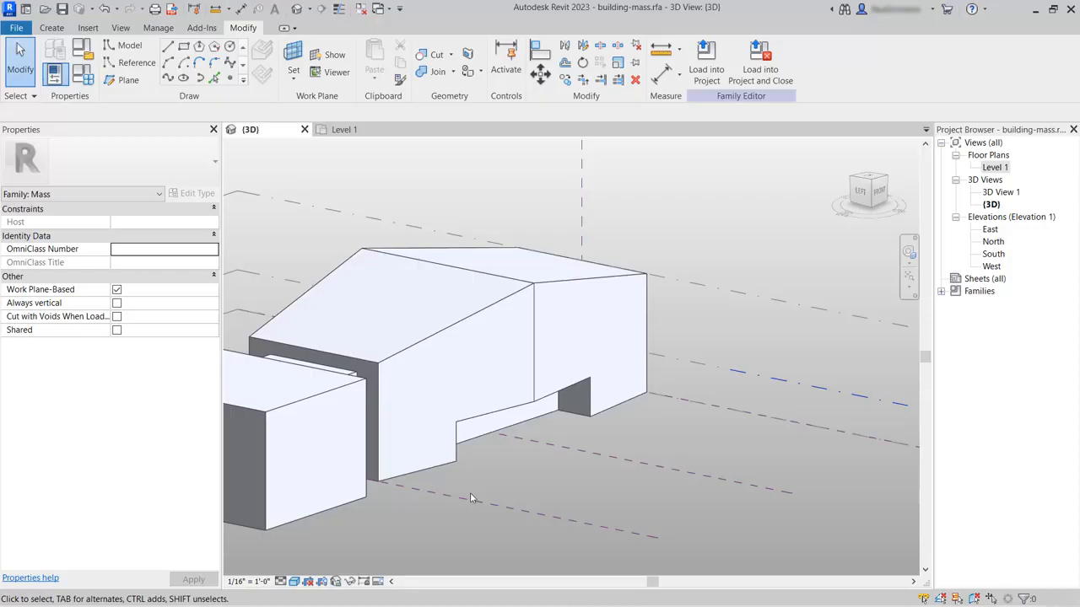
# Step: Draw a rectangle of model lines directly on the smaller block's end face, inset from its edges with a 2' offset
pyautogui.moveTo(472, 472); pyautogui.dragTo(756, 492, button='middle')
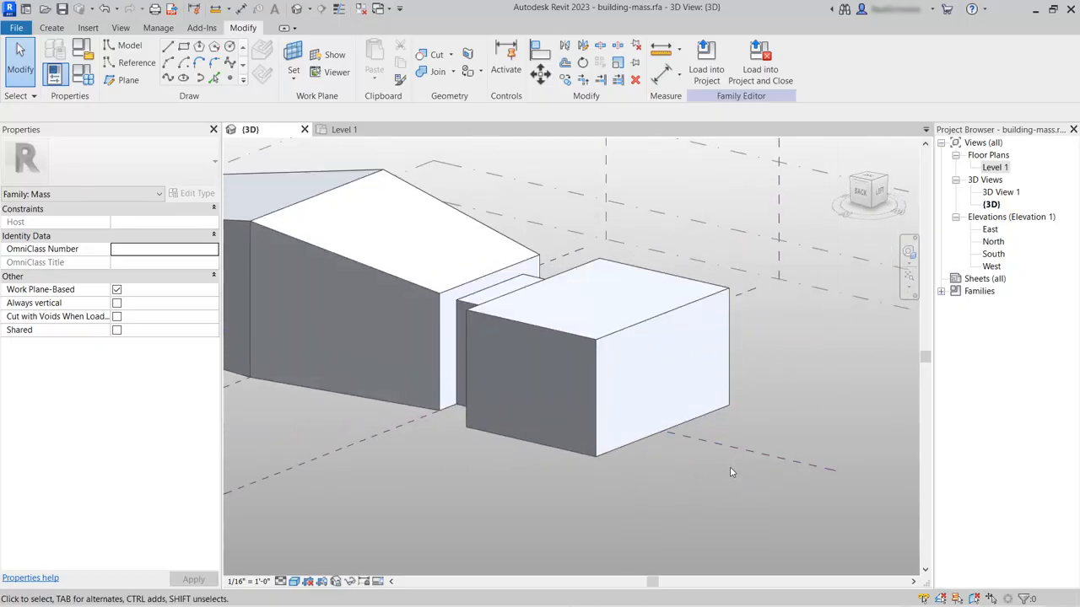
pyautogui.scroll(2, 694, 460)
pyautogui.moveTo(715, 484); pyautogui.dragTo(769, 557, button='middle')
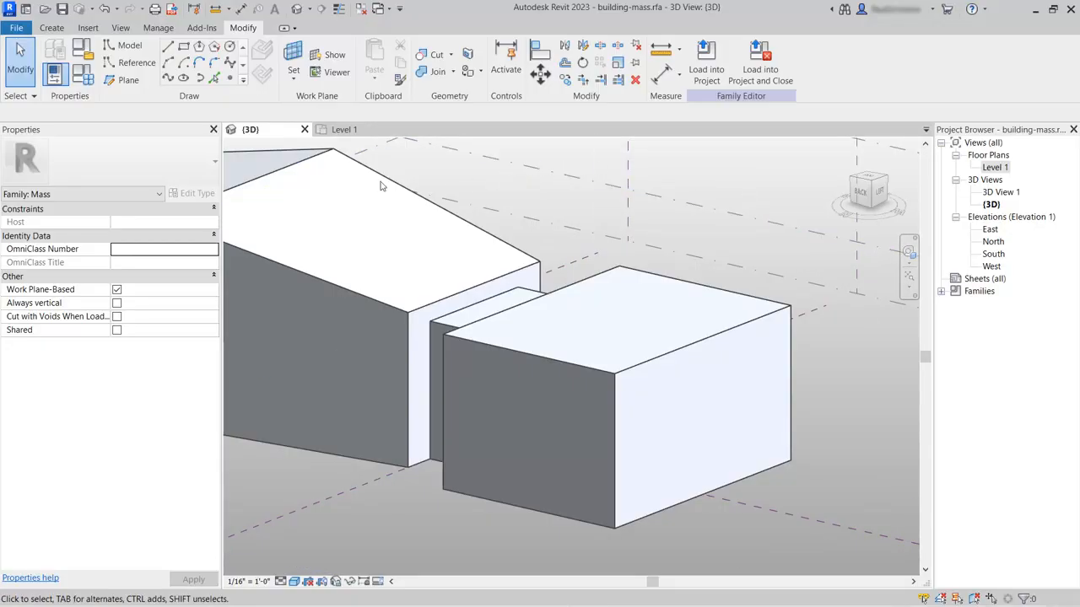
pyautogui.click(184, 50)
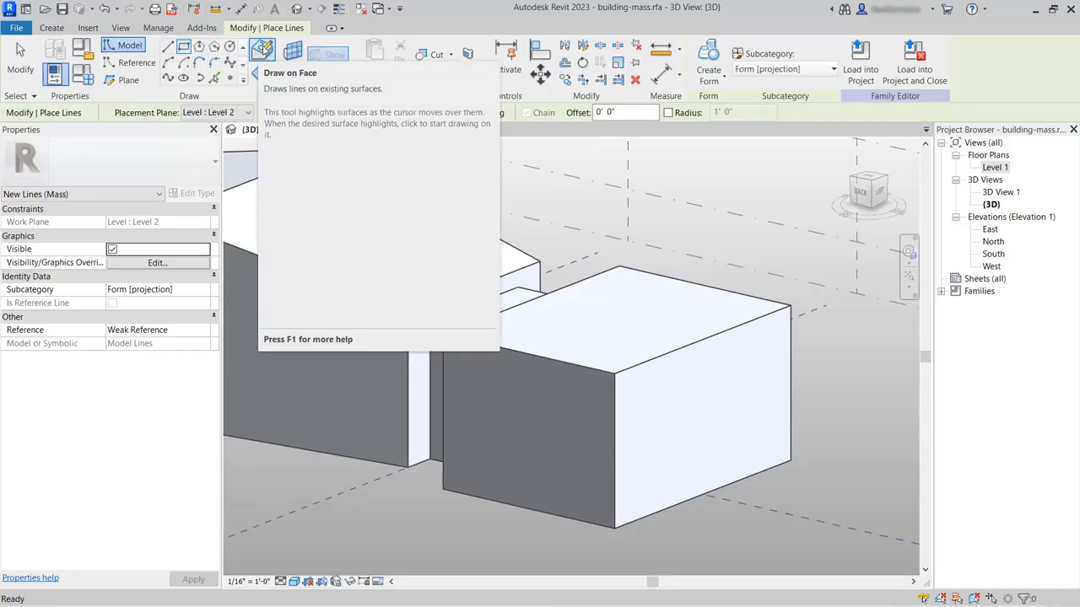
pyautogui.click(263, 54)
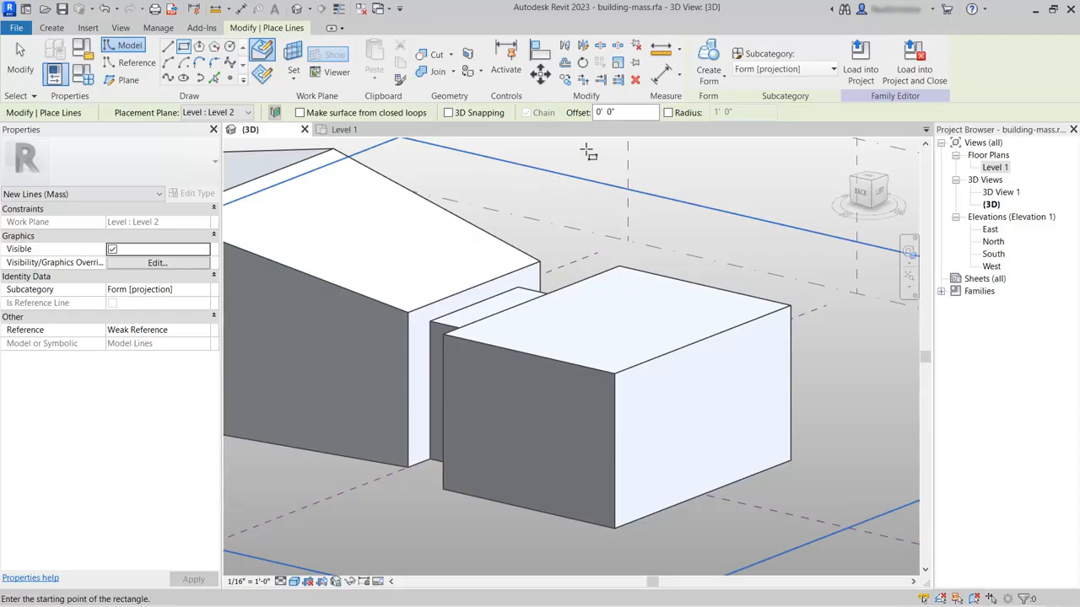
pyautogui.moveTo(612, 112); pyautogui.dragTo(580, 116)
pyautogui.write('2')
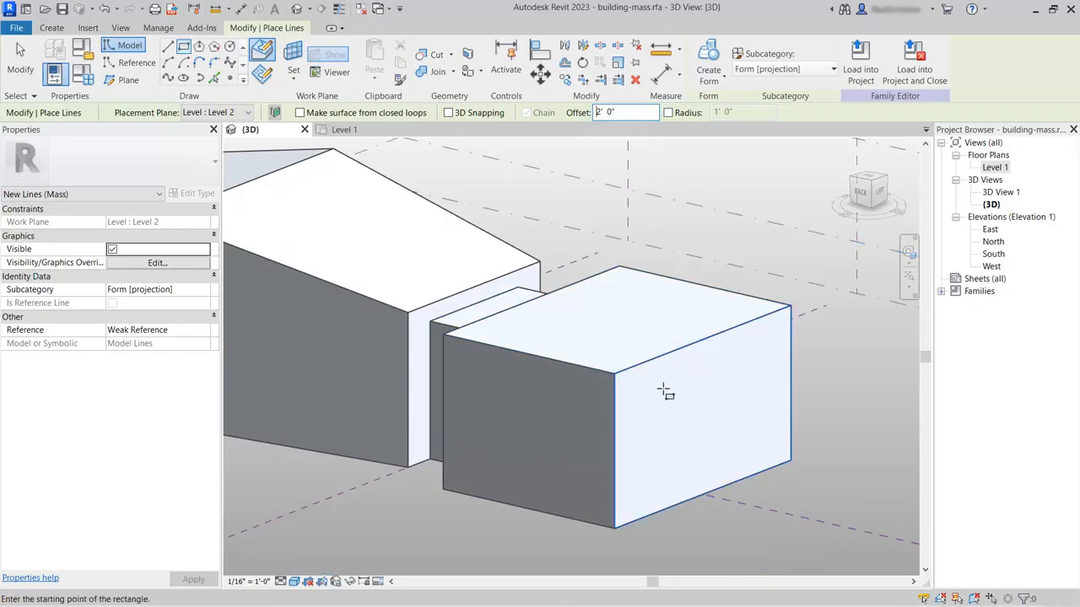
pyautogui.click(614, 373)
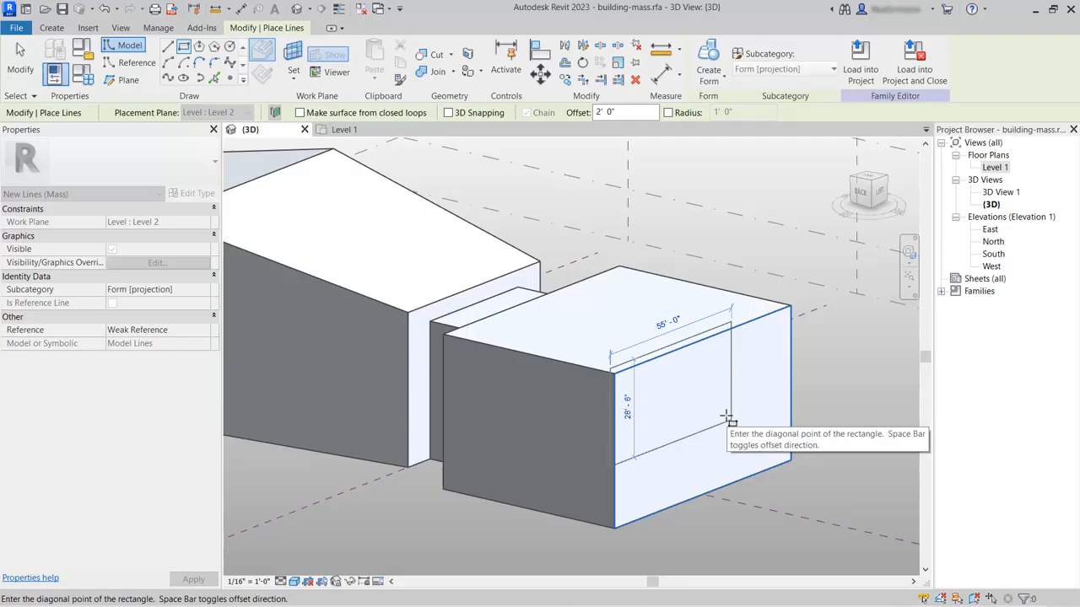
pyautogui.press('space')
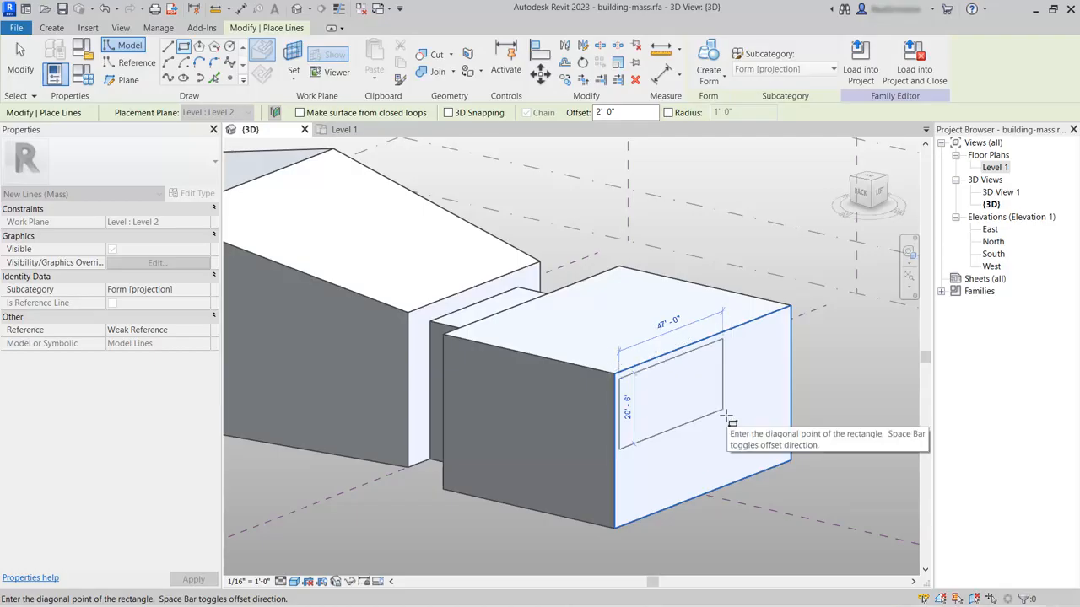
pyautogui.click(791, 460)
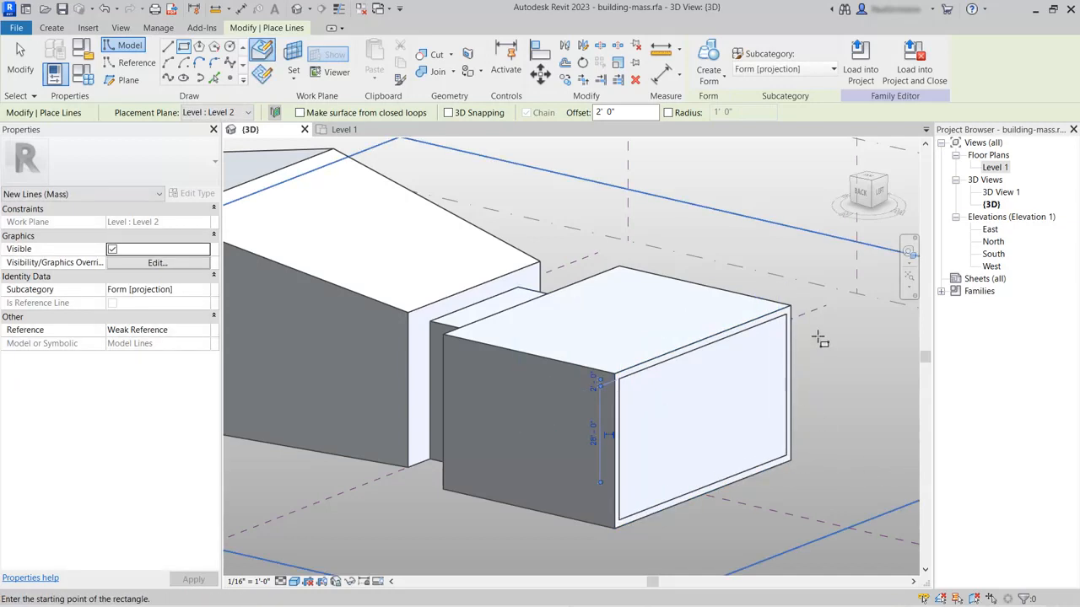
pyautogui.click(32, 71)
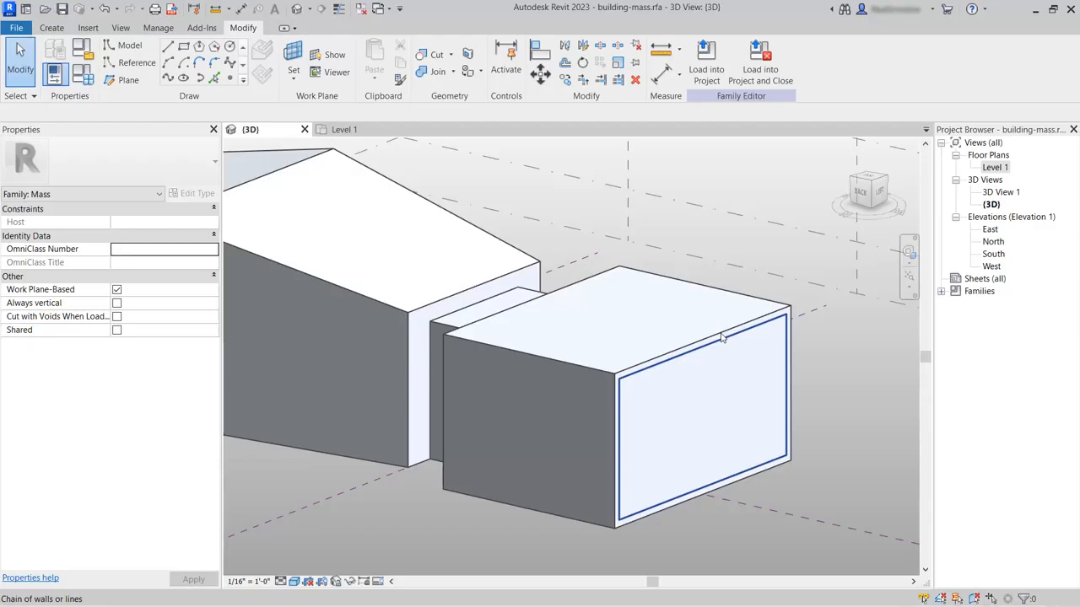
# Step: Try stretching the smaller block outward from the upper edge of its end face, and undo the change
pyautogui.click(856, 381)
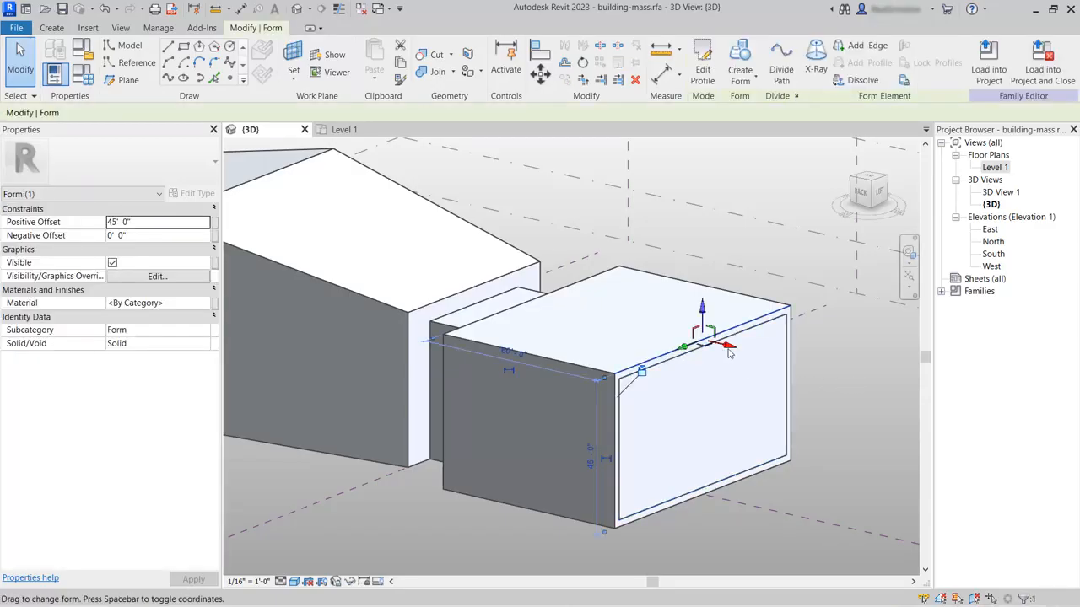
pyautogui.moveTo(729, 354); pyautogui.dragTo(810, 374)
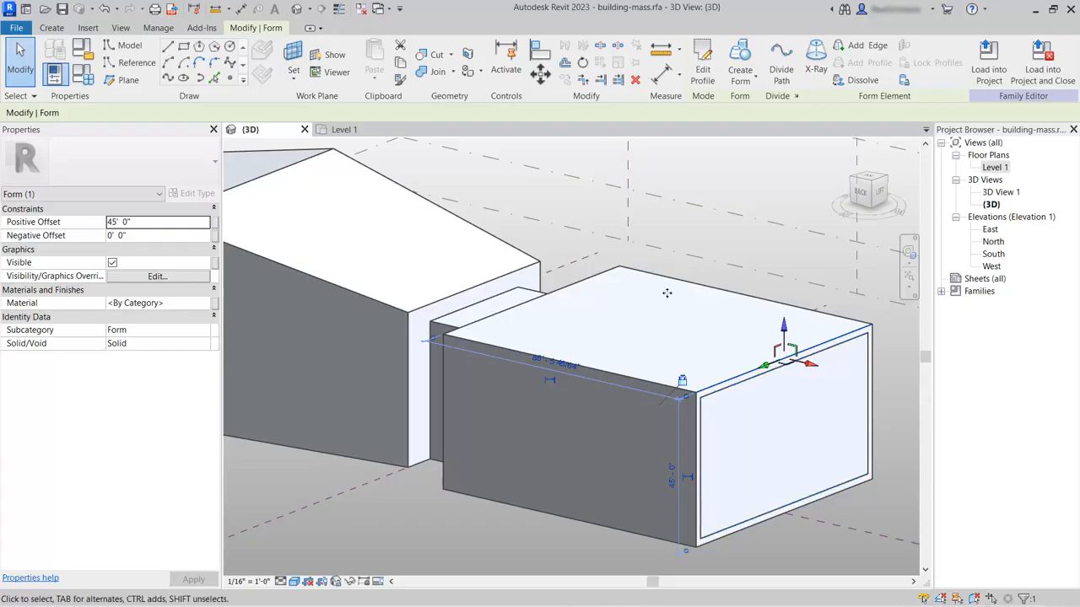
pyautogui.click(105, 11)
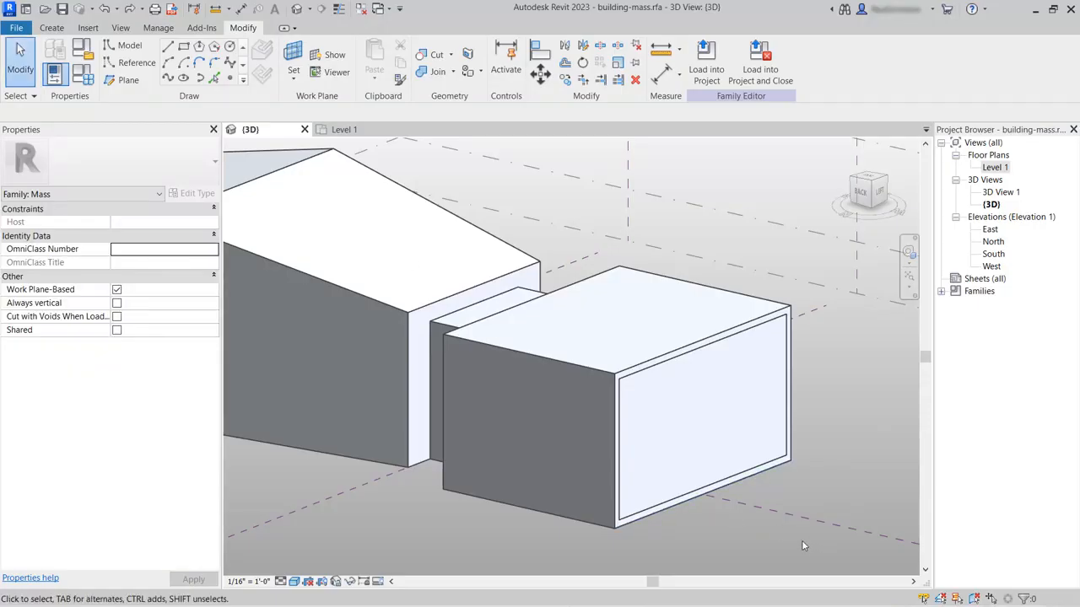
# Step: Create a void form from the inset rectangular line loop to hollow out the end of the smaller block
pyautogui.click(763, 467)
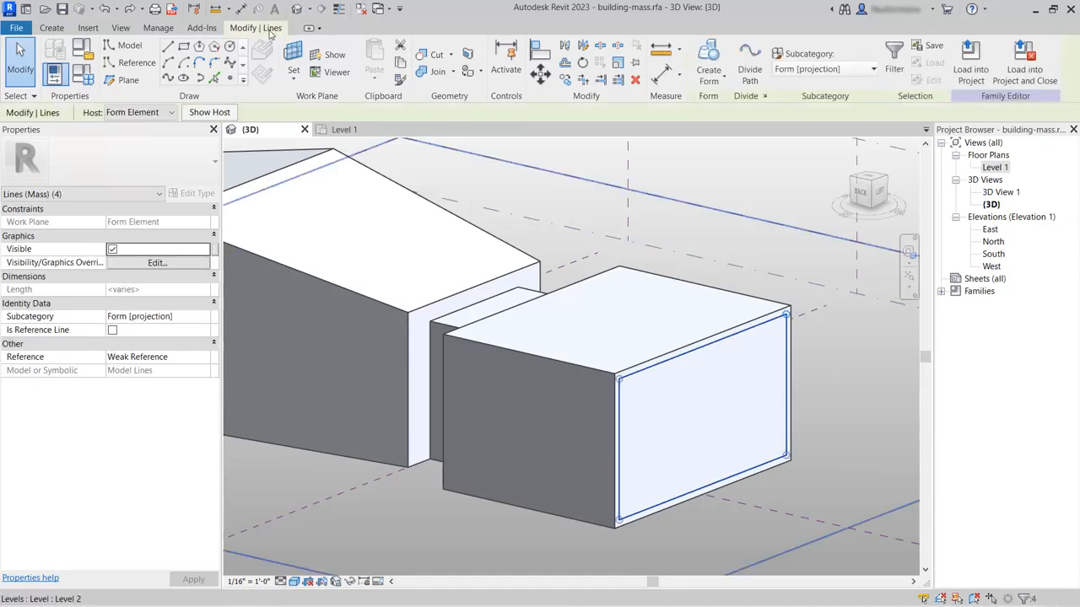
pyautogui.click(715, 78)
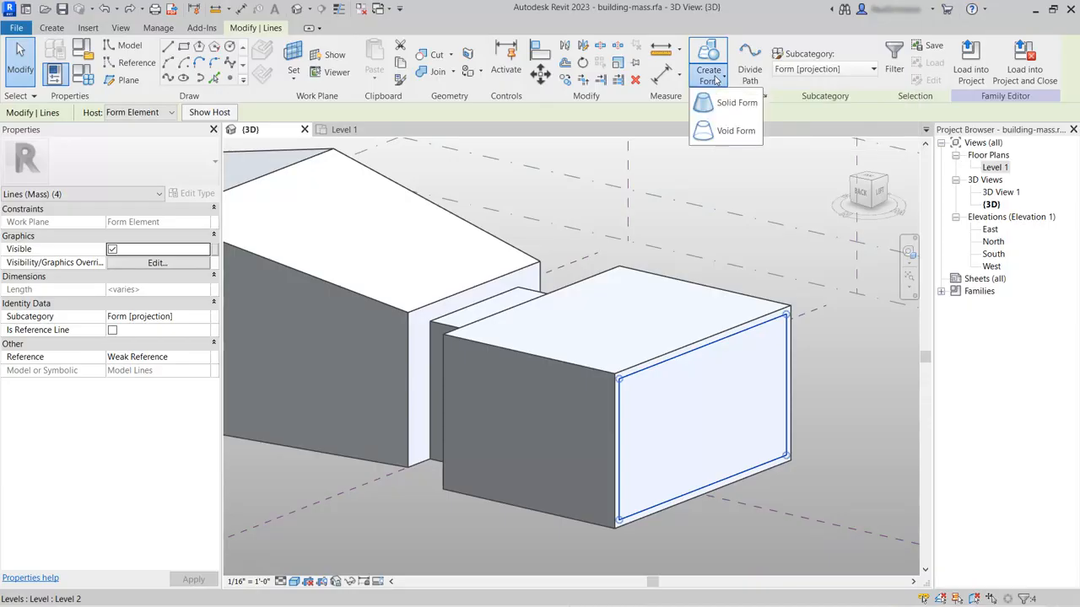
pyautogui.click(720, 136)
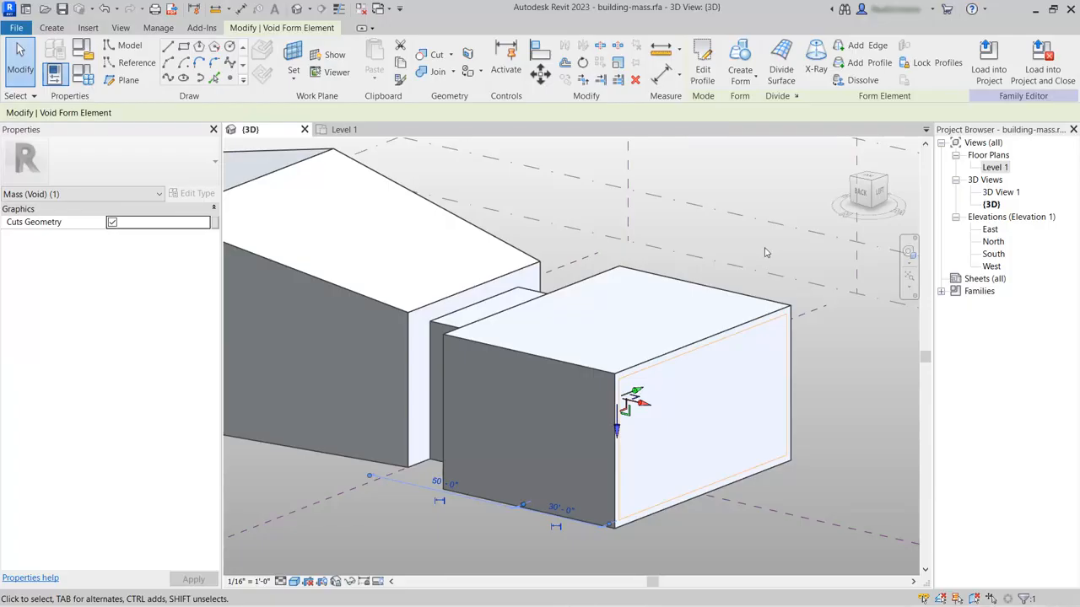
pyautogui.click(841, 439)
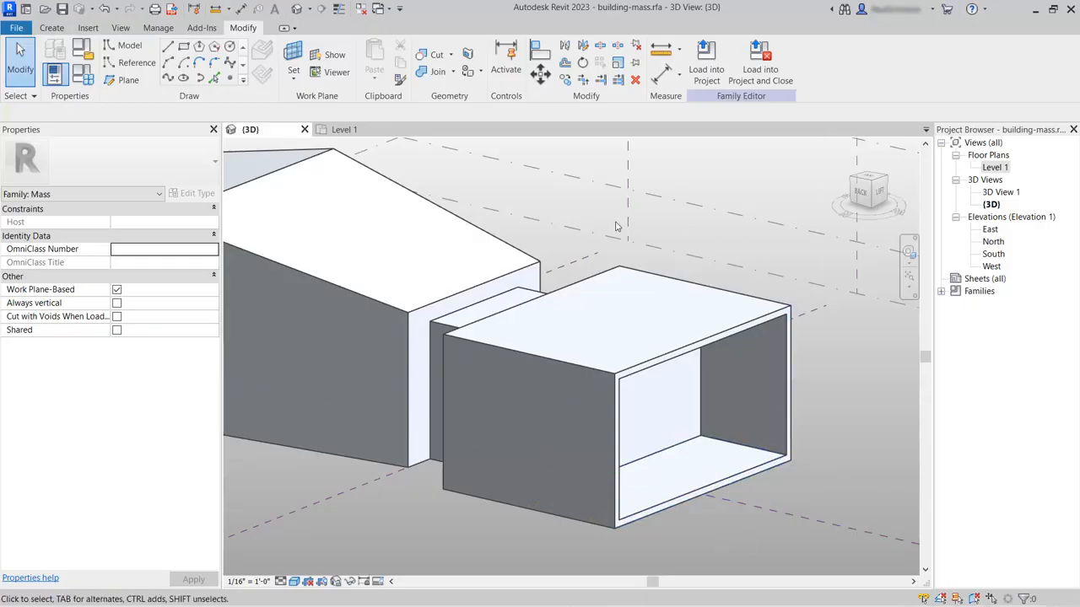
# Step: Align the void's bottom face with the underside of the smaller block so the recess is open at the base
pyautogui.click(538, 52)
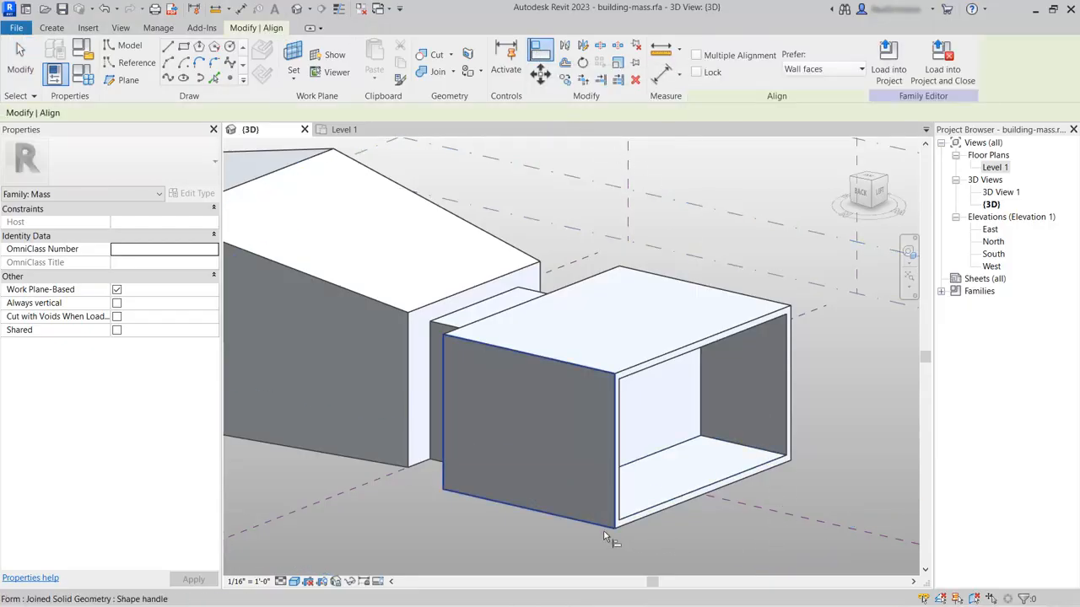
pyautogui.press('Tab')
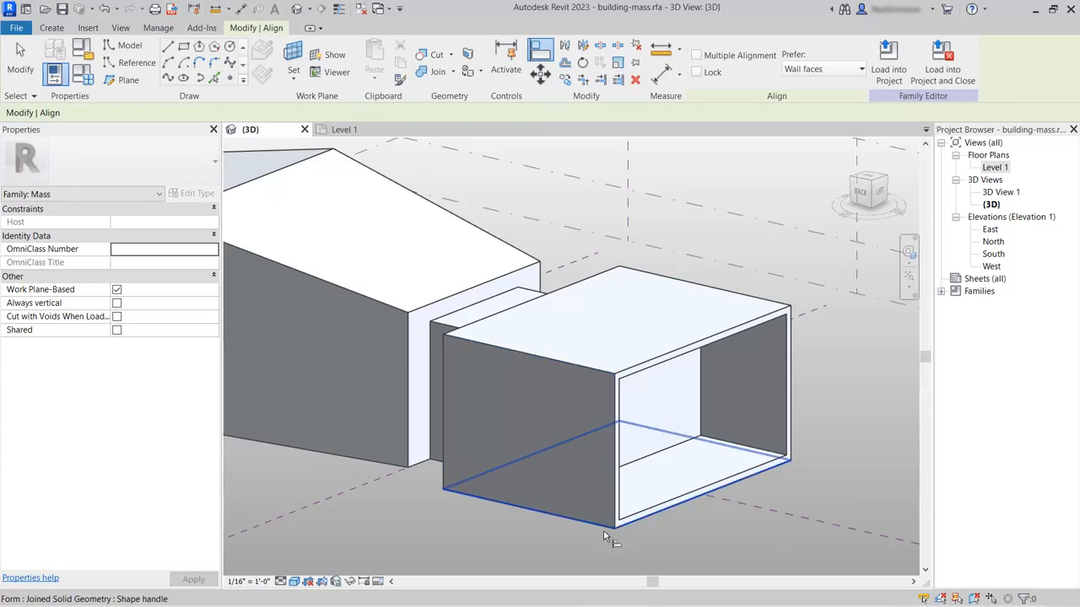
pyautogui.click(605, 538)
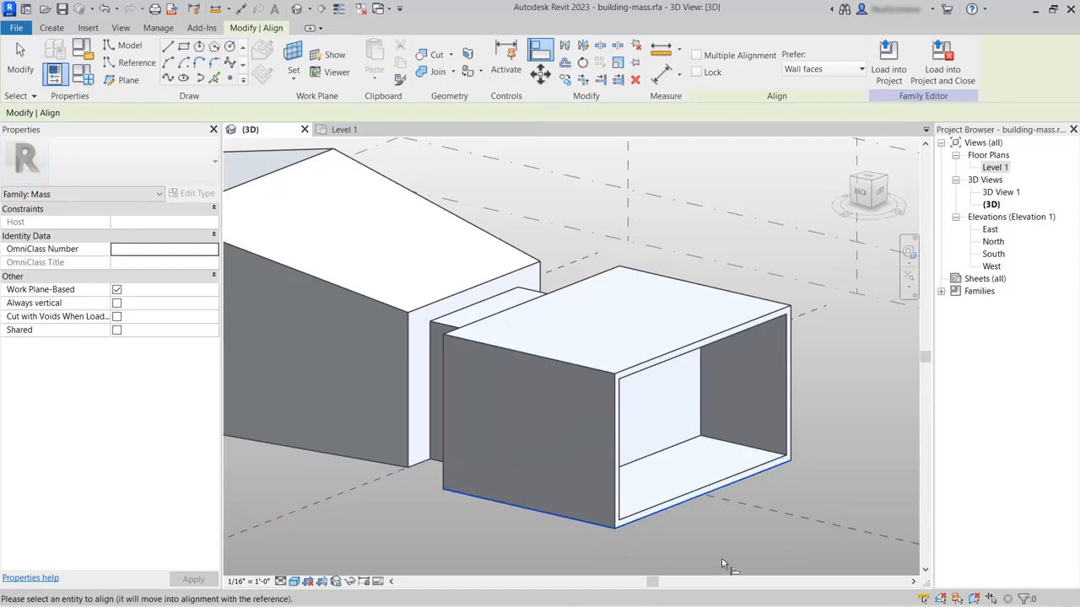
pyautogui.click(734, 447)
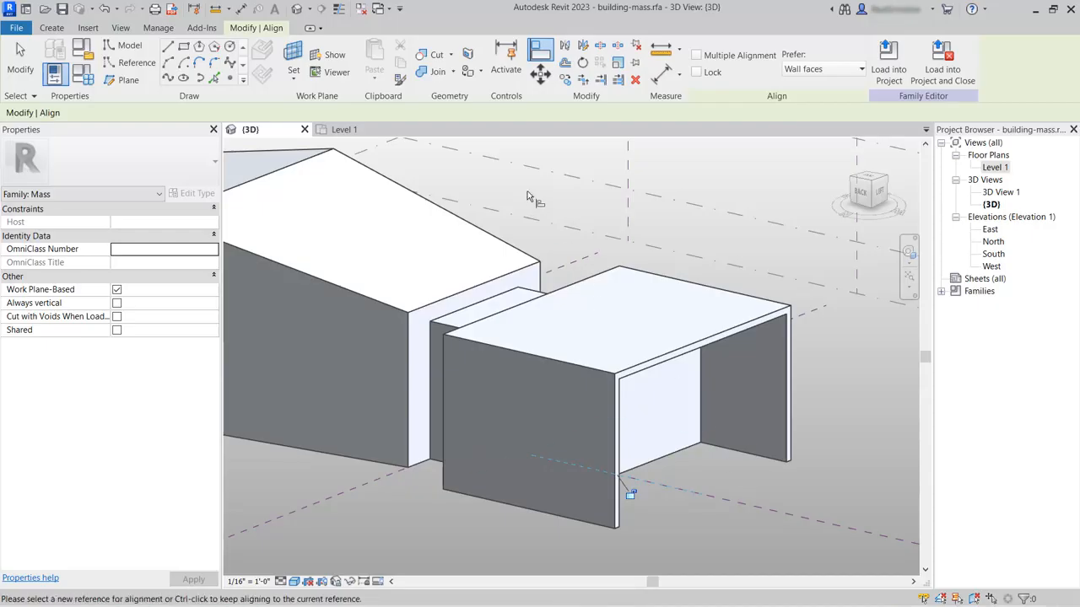
pyautogui.click(23, 69)
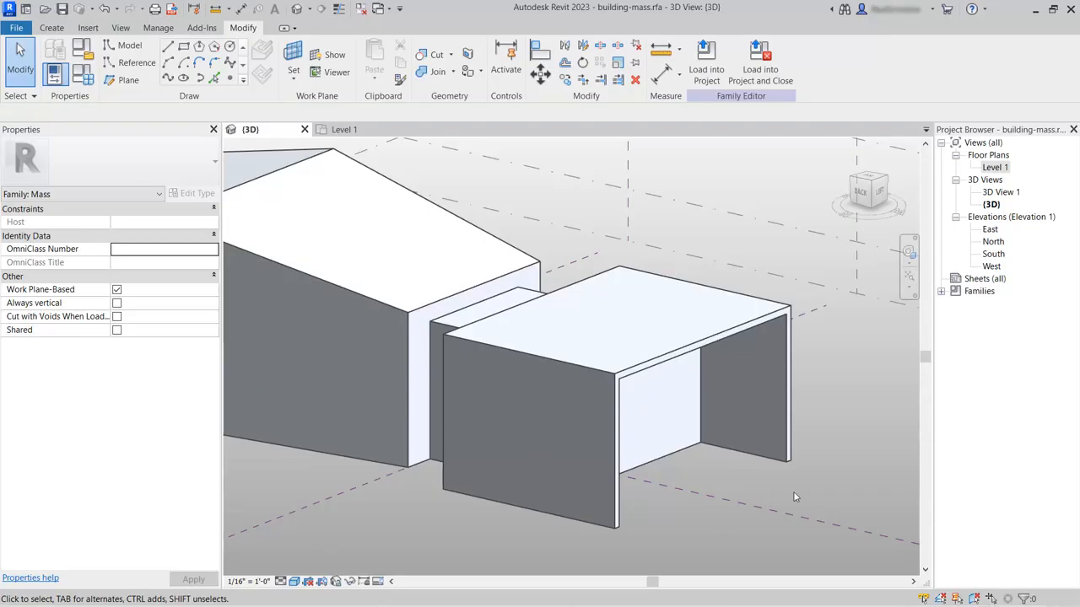
# Step: Reduce the depth of the void in the smaller block's end face to a shallow recess by editing its 30' depth dimension
pyautogui.click(690, 447)
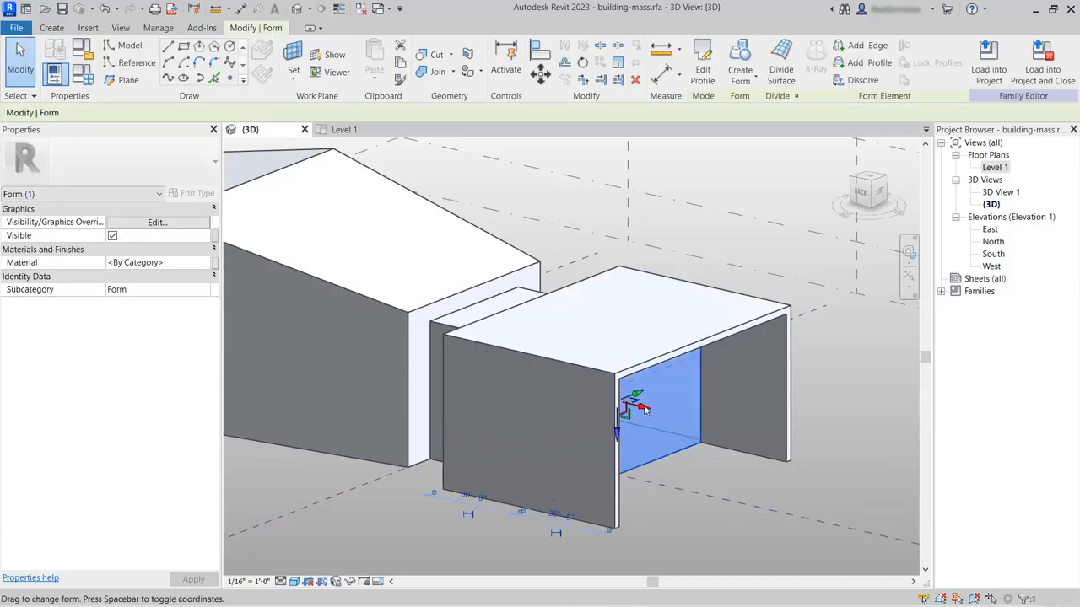
pyautogui.click(557, 515)
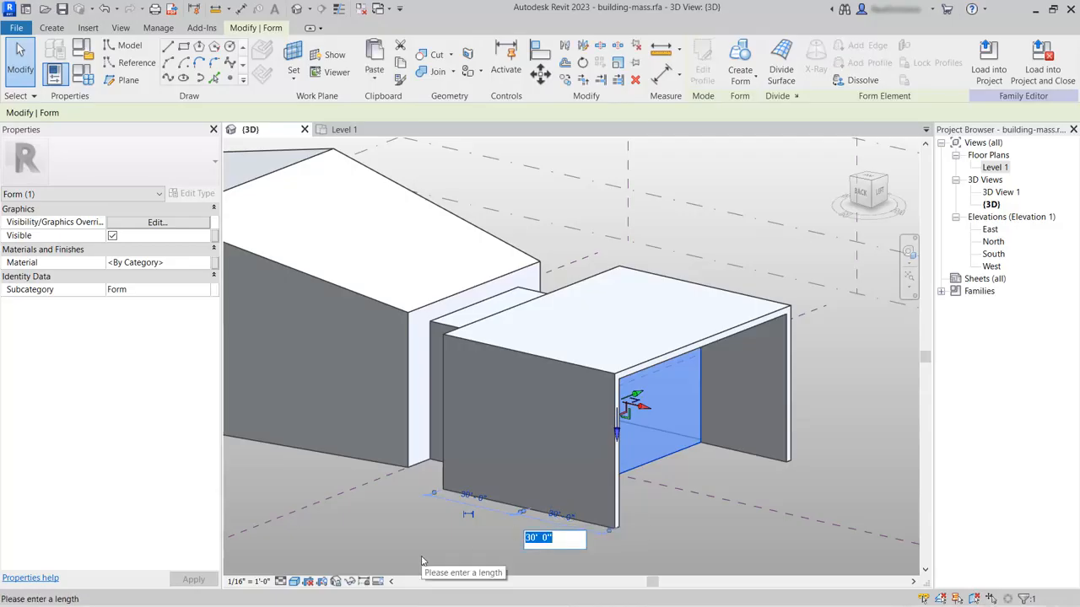
pyautogui.write('50')
pyautogui.press('Return')
pyautogui.click(788, 492)
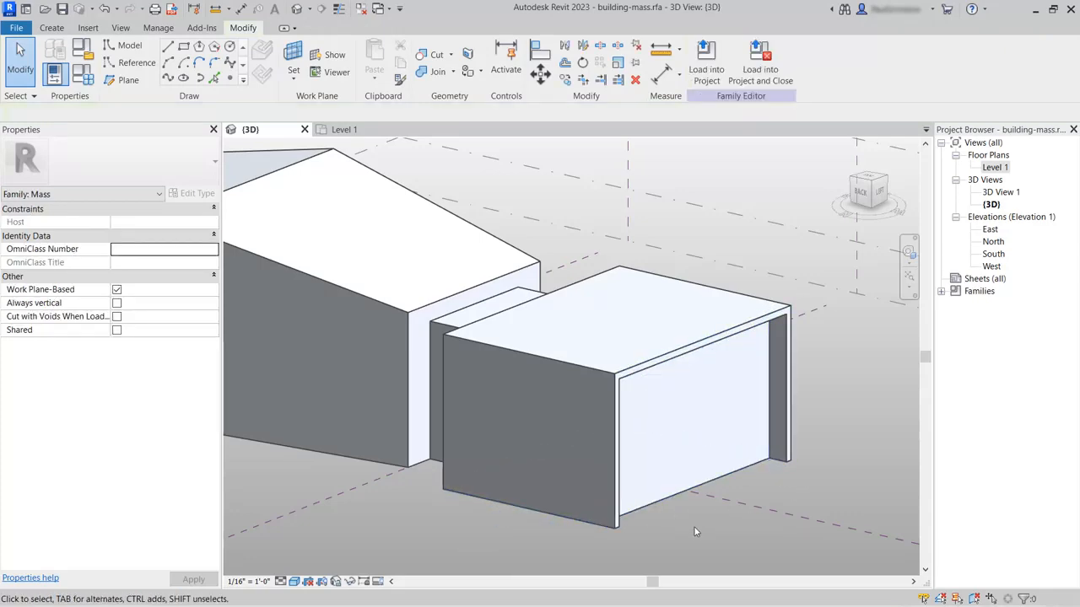
# Step: Open the Level 1 floor plan and set its visual style to Wireframe
pyautogui.keyDown('shift'); pyautogui.moveTo(691, 548); pyautogui.dragTo(519, 573, button='middle'); pyautogui.keyUp('shift')
pyautogui.moveTo(767, 465); pyautogui.dragTo(591, 509, button='middle')
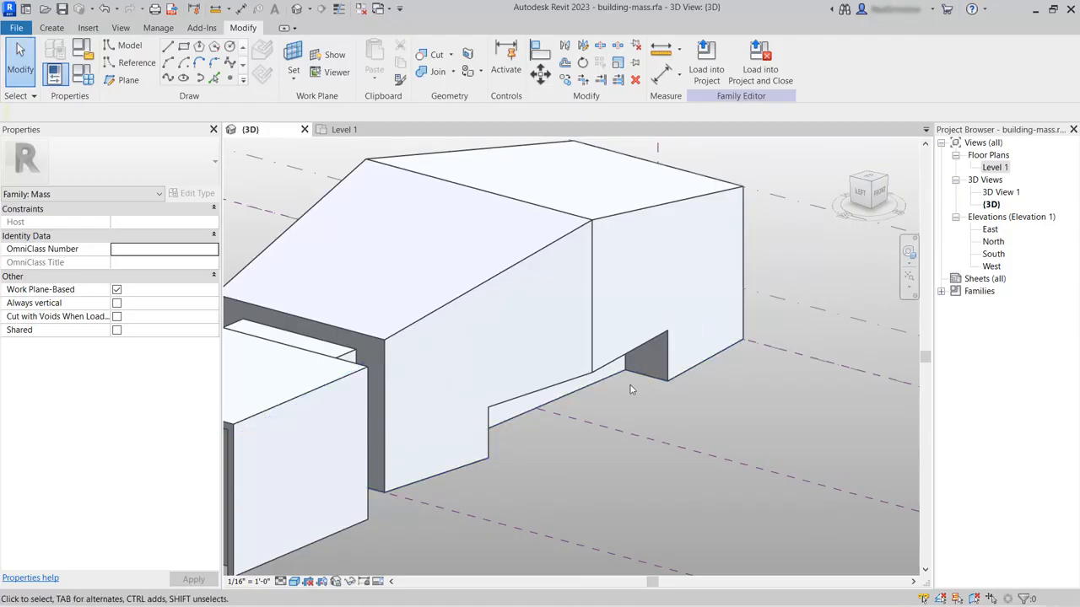
pyautogui.scroll(3, 628, 401)
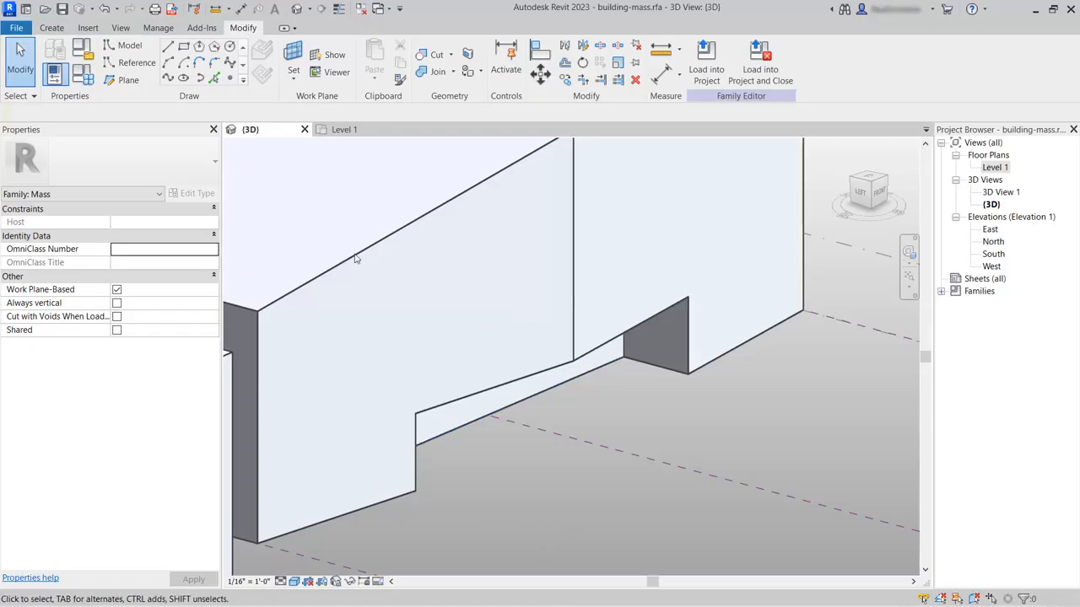
pyautogui.click(344, 130)
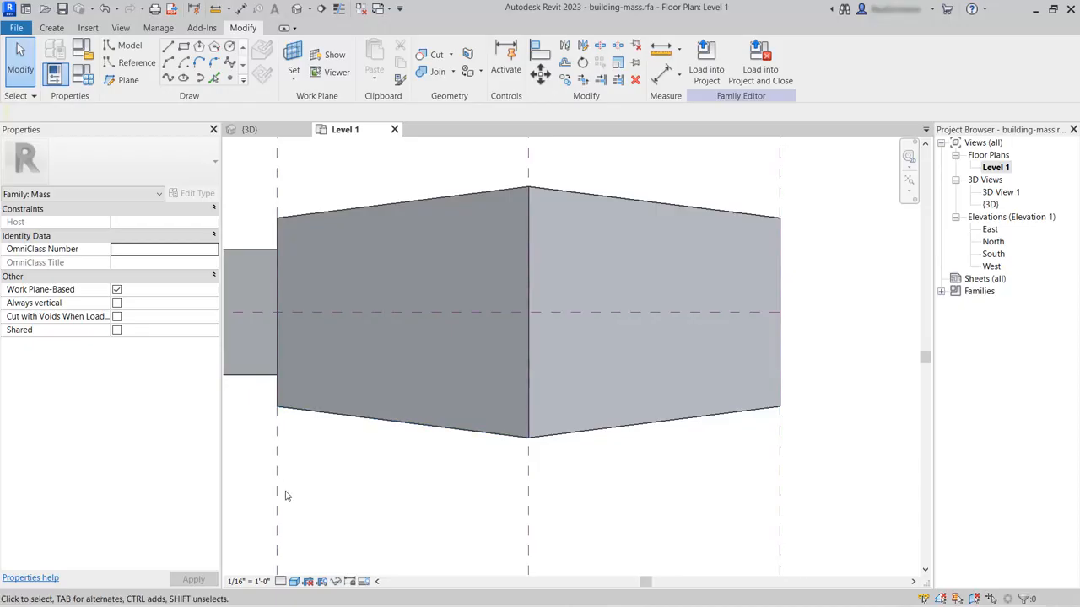
pyautogui.click(293, 583)
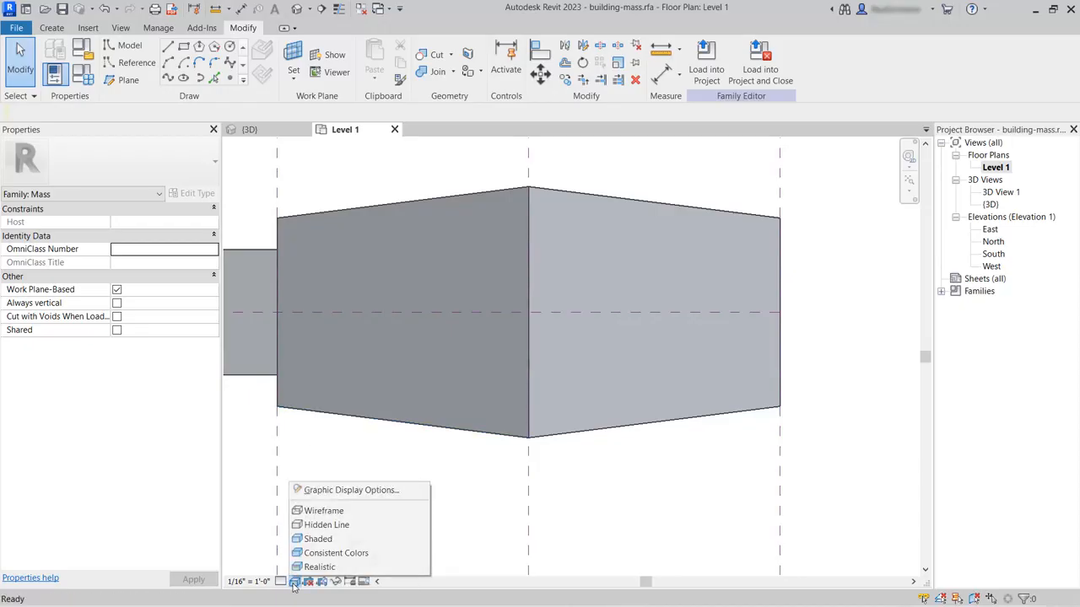
pyautogui.click(302, 513)
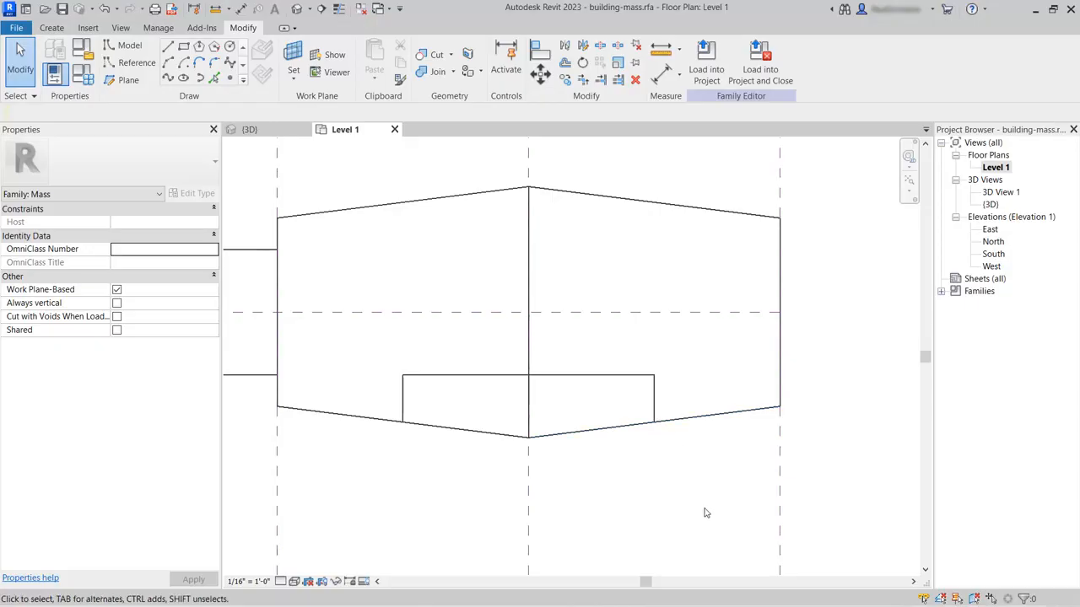
# Step: Sketch a closed narrow model-line profile on Level 1 outside the front recess's corner, 10' long and 2' wide, ending on the sloped front edge
pyautogui.scroll(5, 716, 458)
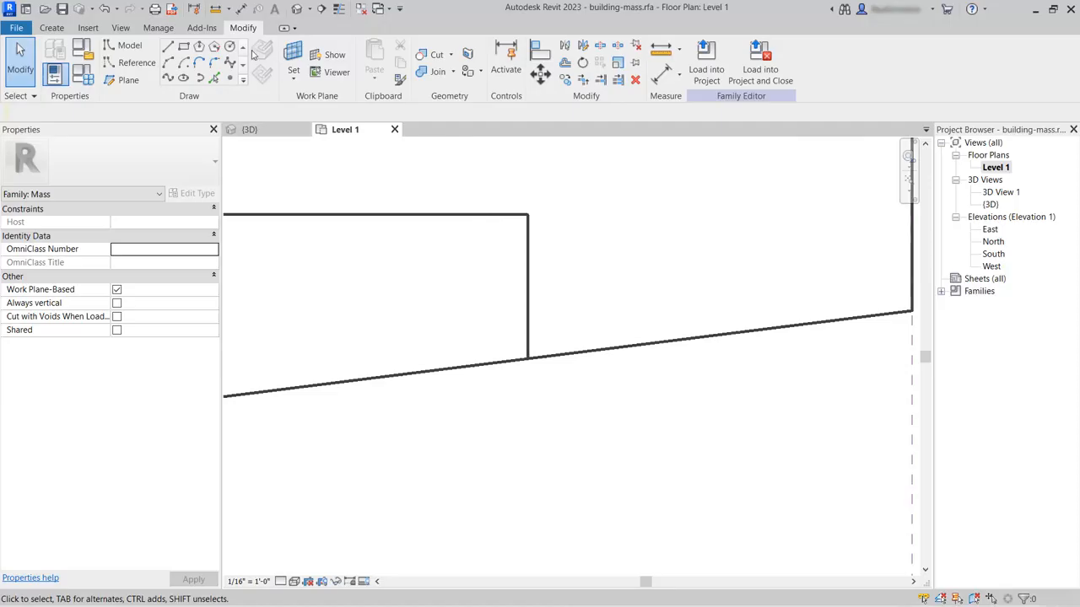
pyautogui.click(173, 49)
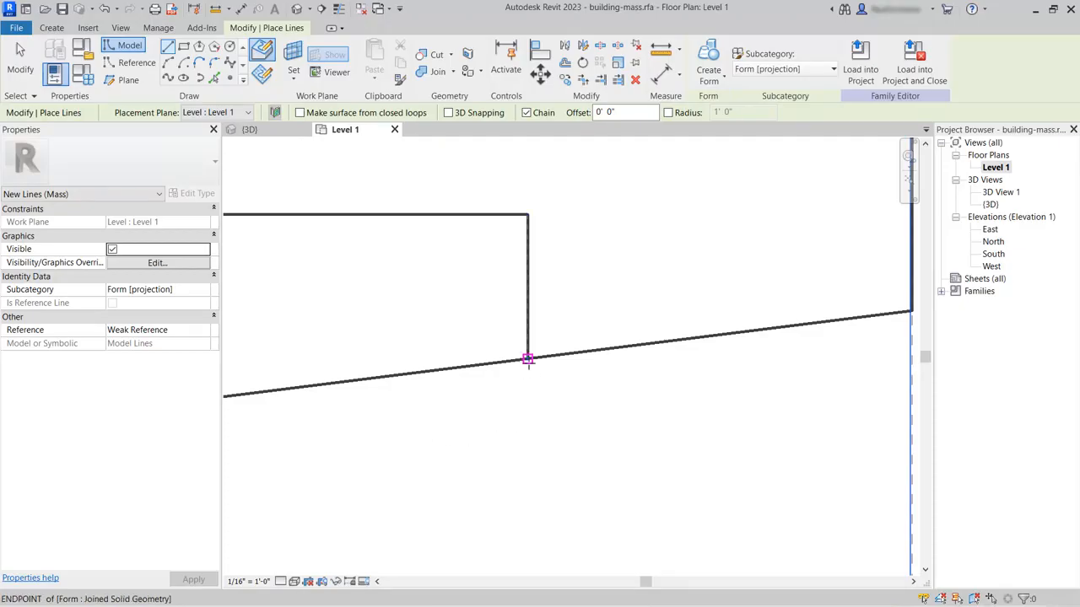
pyautogui.click(529, 361)
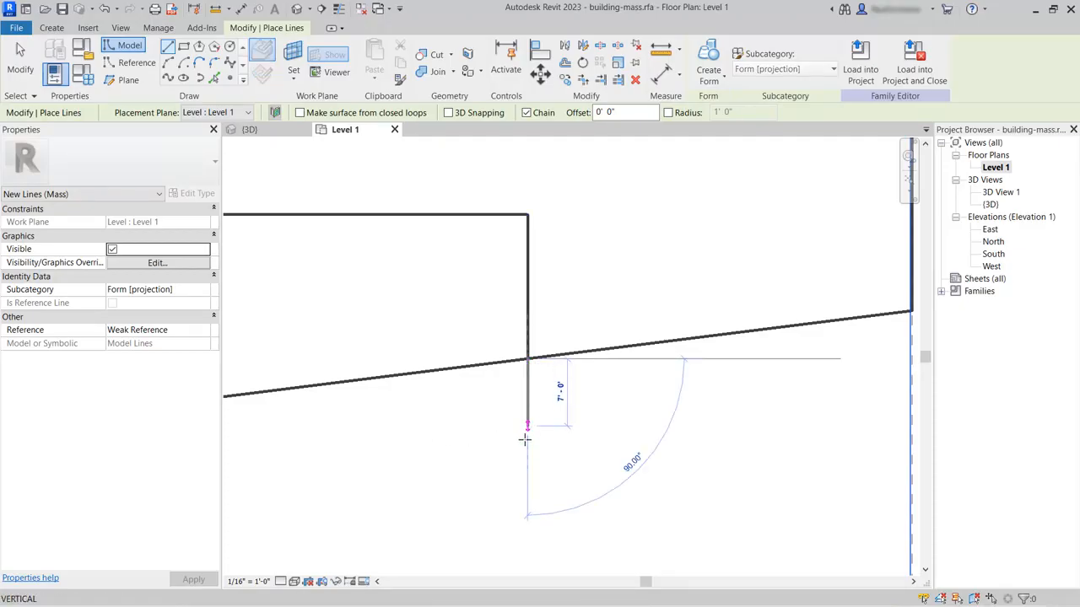
pyautogui.write('10')
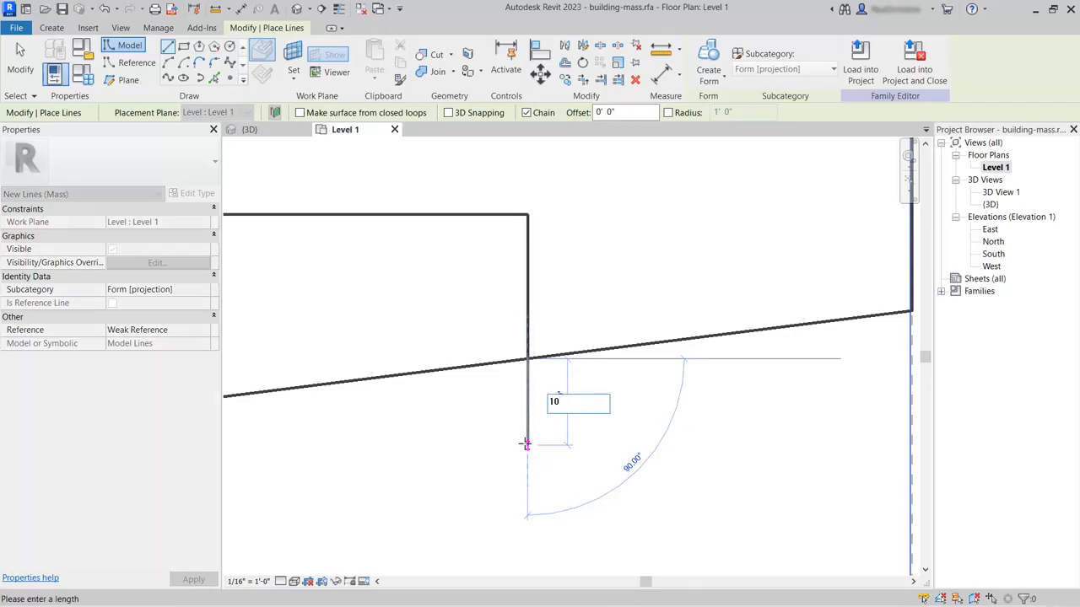
pyautogui.press('Return')
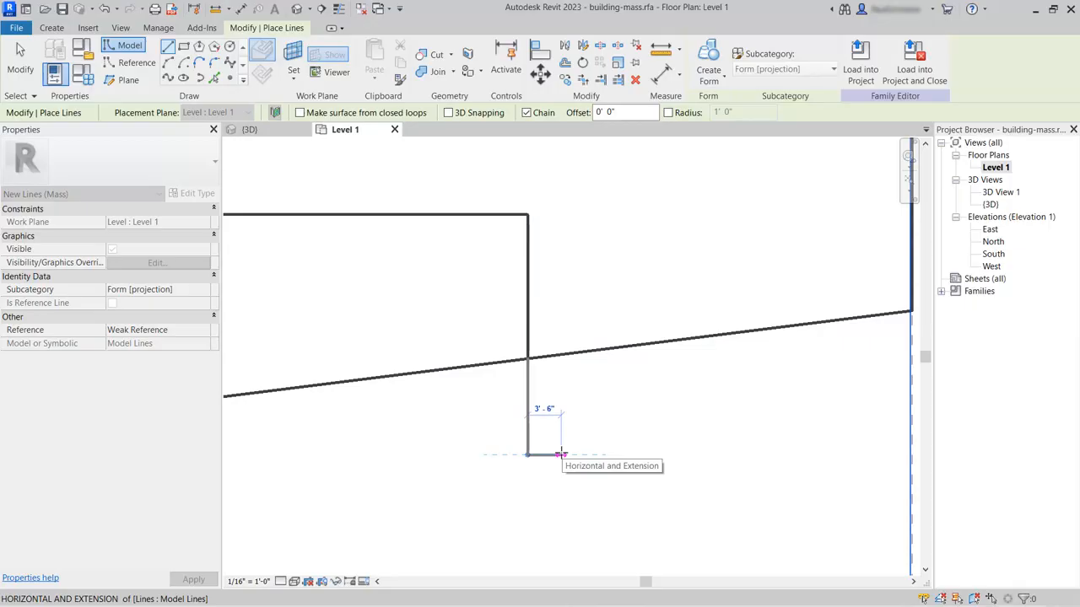
pyautogui.write('2')
pyautogui.press('Return')
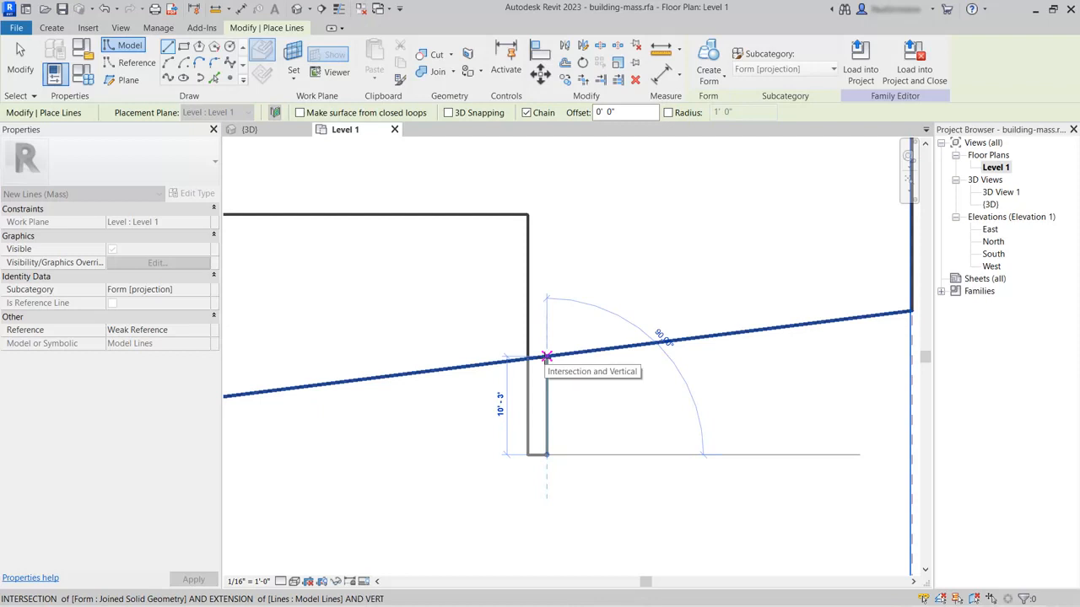
pyautogui.click(546, 358)
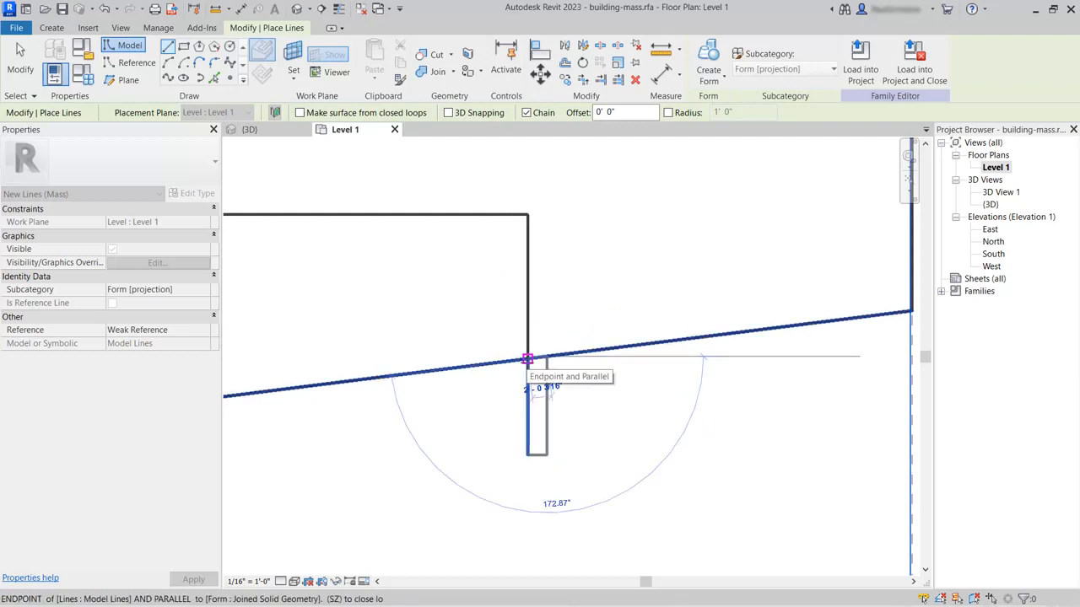
pyautogui.click(527, 359)
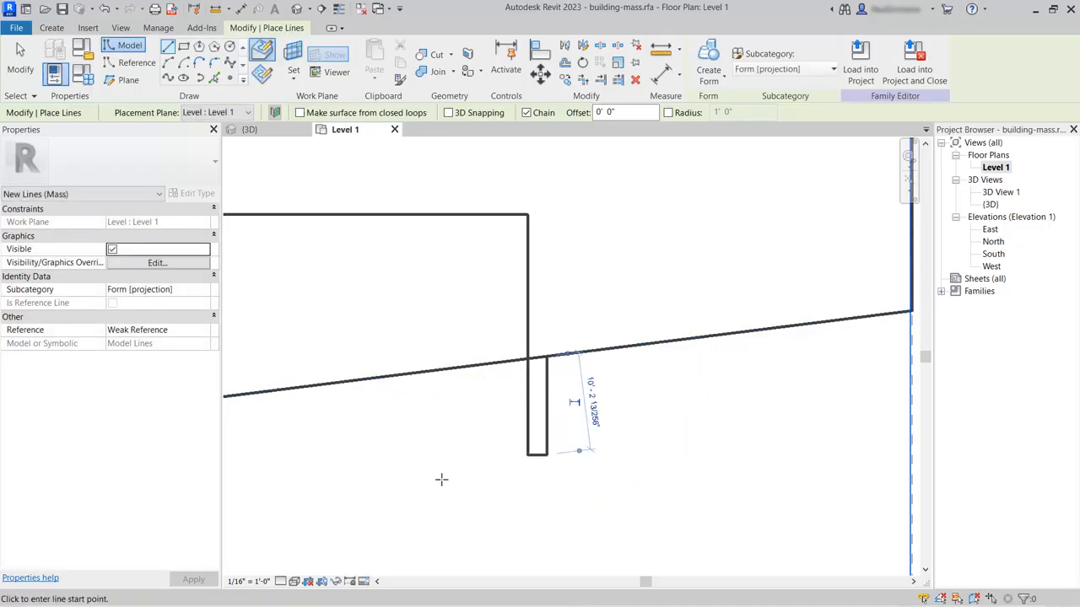
pyautogui.click(20, 60)
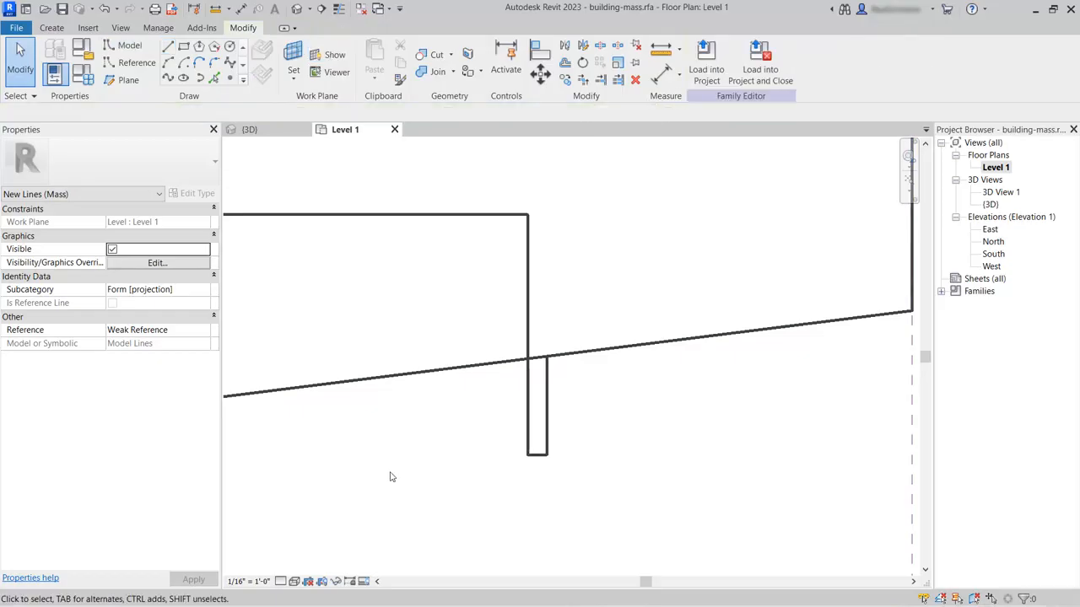
# Step: In the 3D view, select the front recess opening's vertical edge beside the profile and the adjoining top edge as the sweep path
pyautogui.click(249, 129)
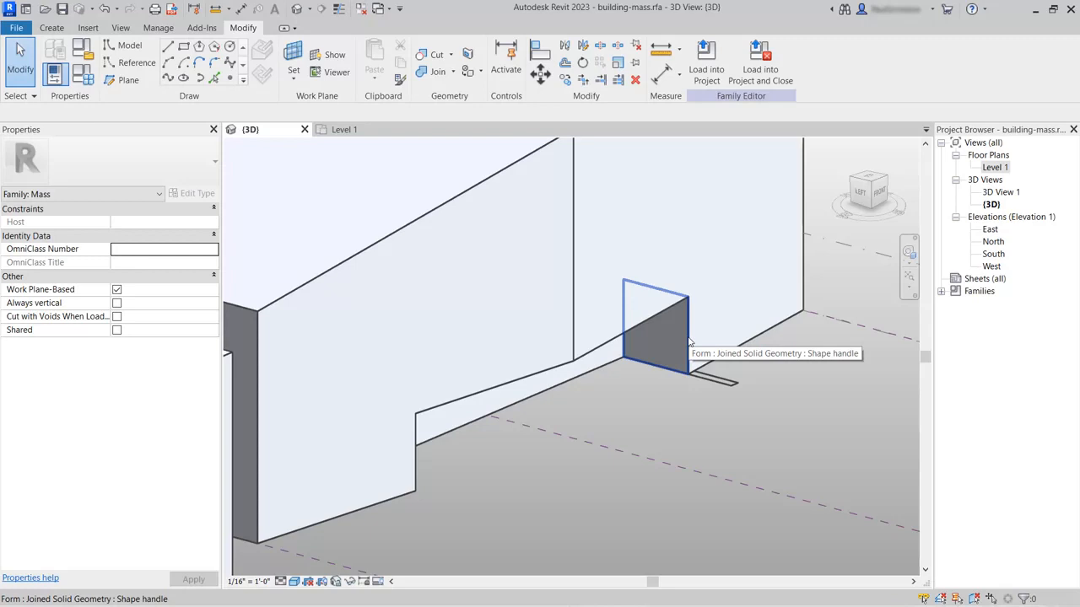
pyautogui.press('Tab')
pyautogui.press('Tab')
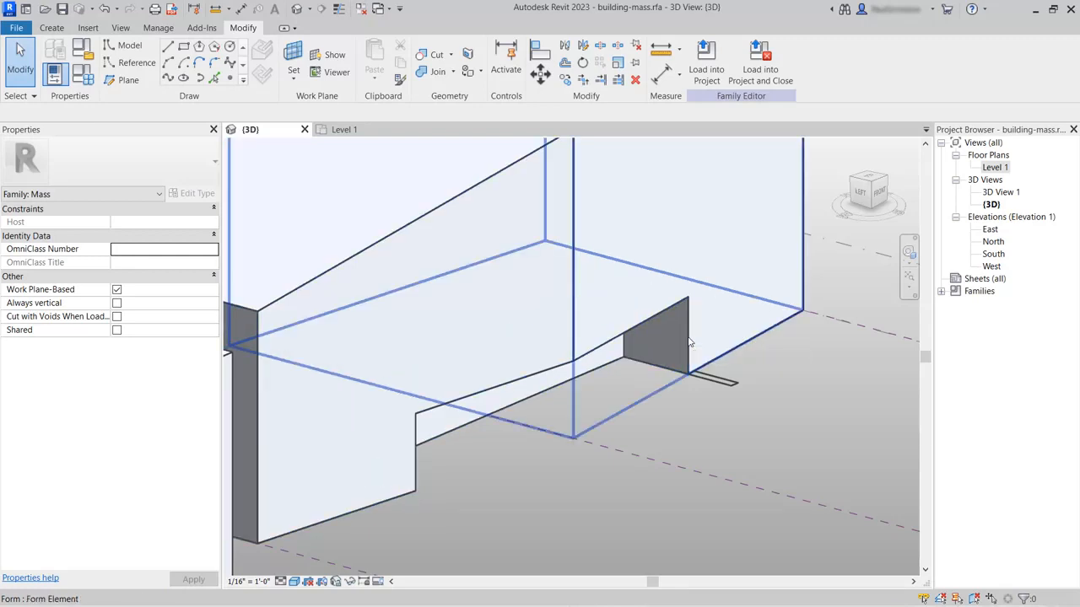
pyautogui.press('Tab')
pyautogui.press('Tab')
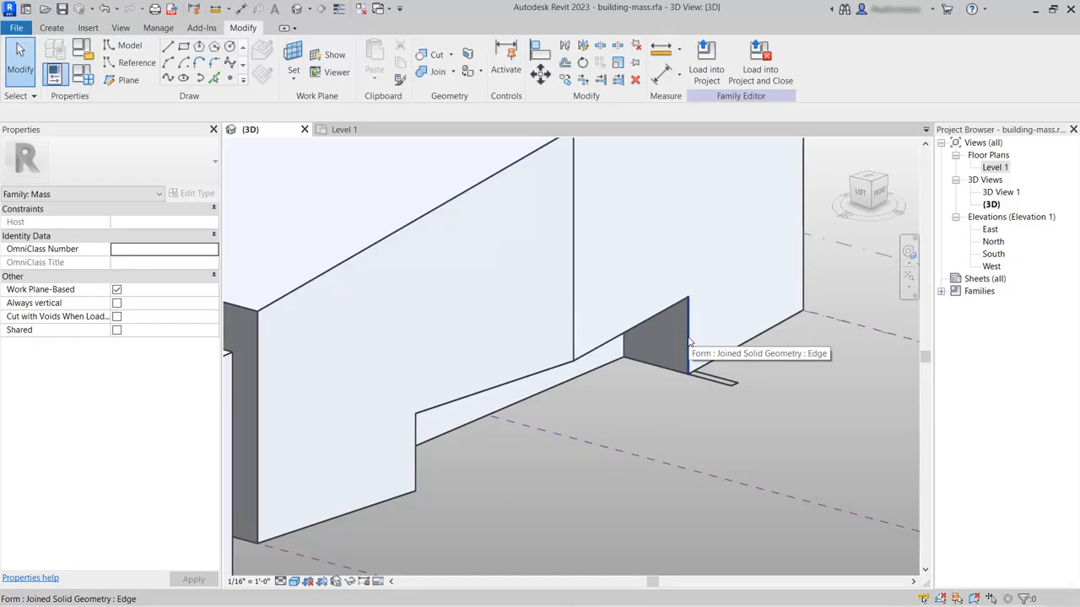
pyautogui.click(689, 340)
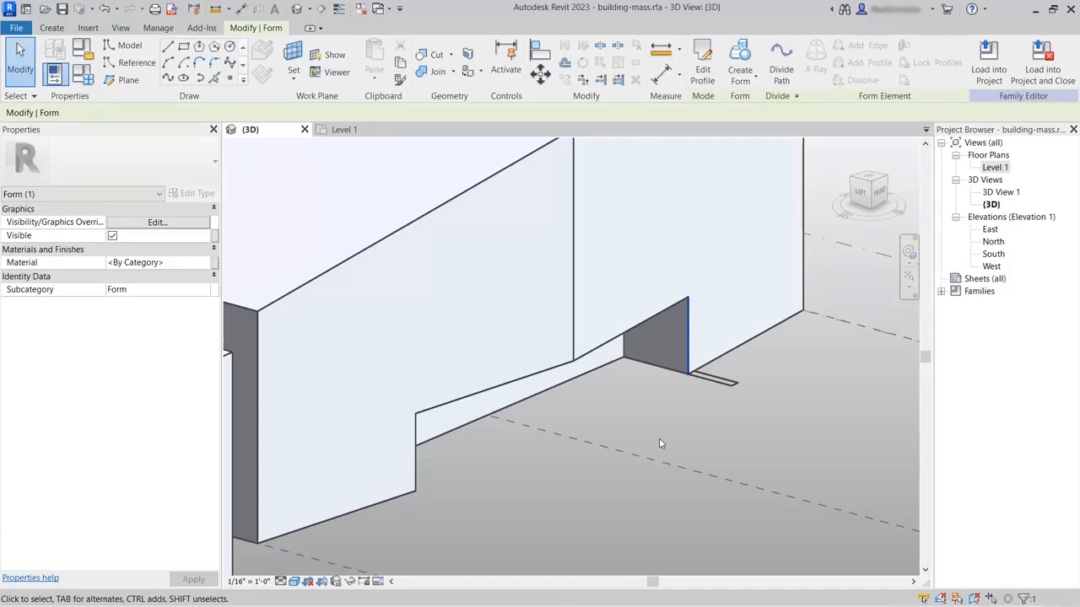
pyautogui.press('Tab')
pyautogui.press('Tab')
pyautogui.press('Tab')
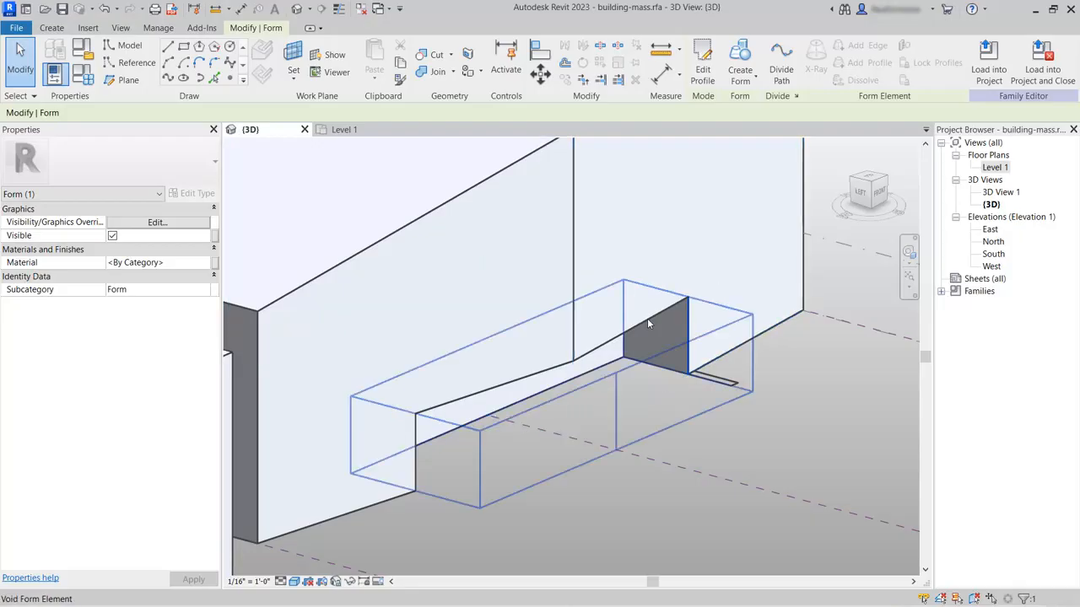
pyautogui.press('Tab')
pyautogui.press('Tab')
pyautogui.press('Tab')
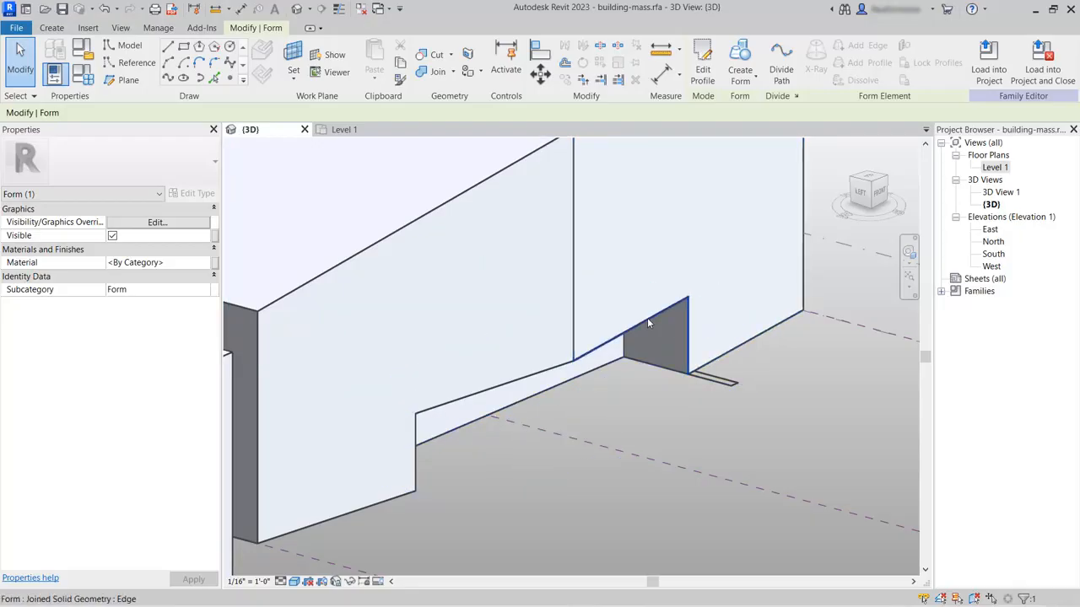
pyautogui.moveTo(647, 318); pyautogui.dragTo(651, 288)
# Step: Add the other top edge and the far vertical edge of the front recess opening to the path selection
pyautogui.keyDown('ctrl'); pyautogui.click(544, 378); pyautogui.keyUp('ctrl')
pyautogui.press('Tab')
pyautogui.press('Tab')
pyautogui.press('Tab')
pyautogui.press('Tab')
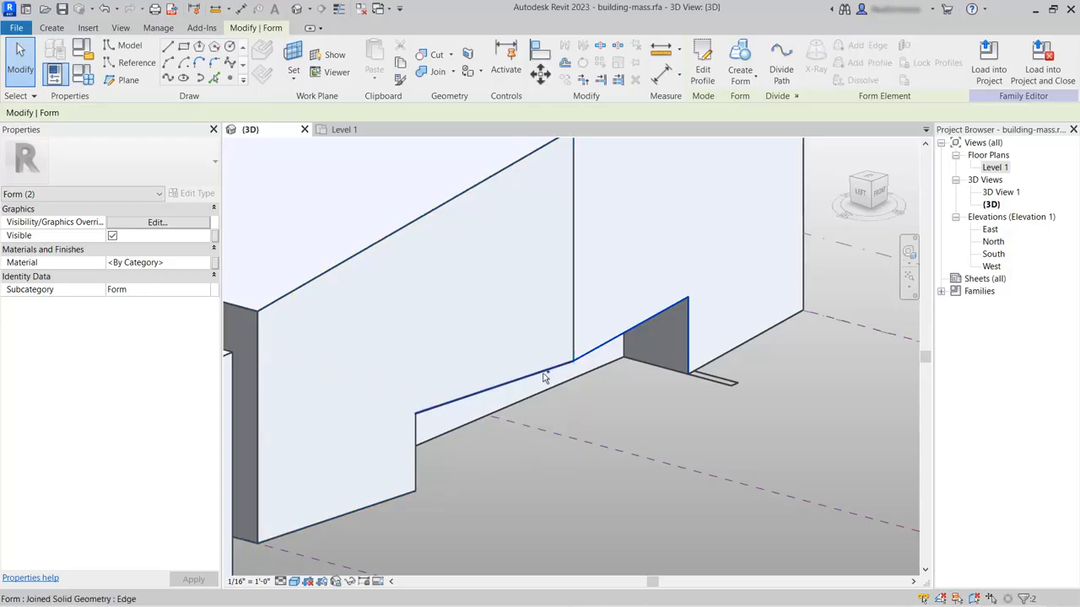
pyautogui.keyDown('ctrl'); pyautogui.click(544, 379); pyautogui.keyUp('ctrl')
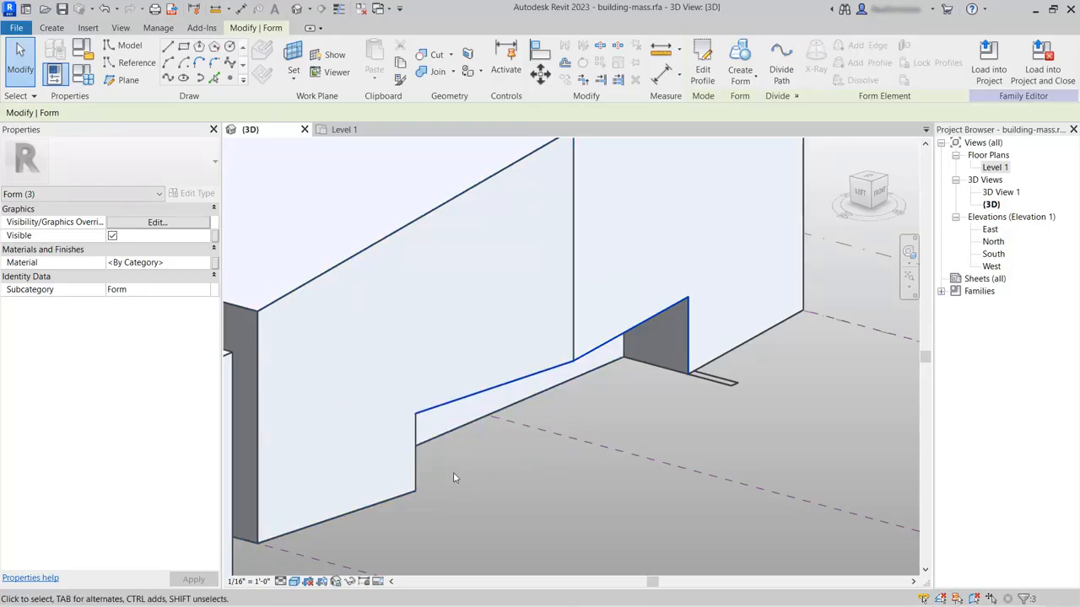
pyautogui.press('Tab')
pyautogui.press('Tab')
pyautogui.press('Tab')
pyautogui.press('Tab')
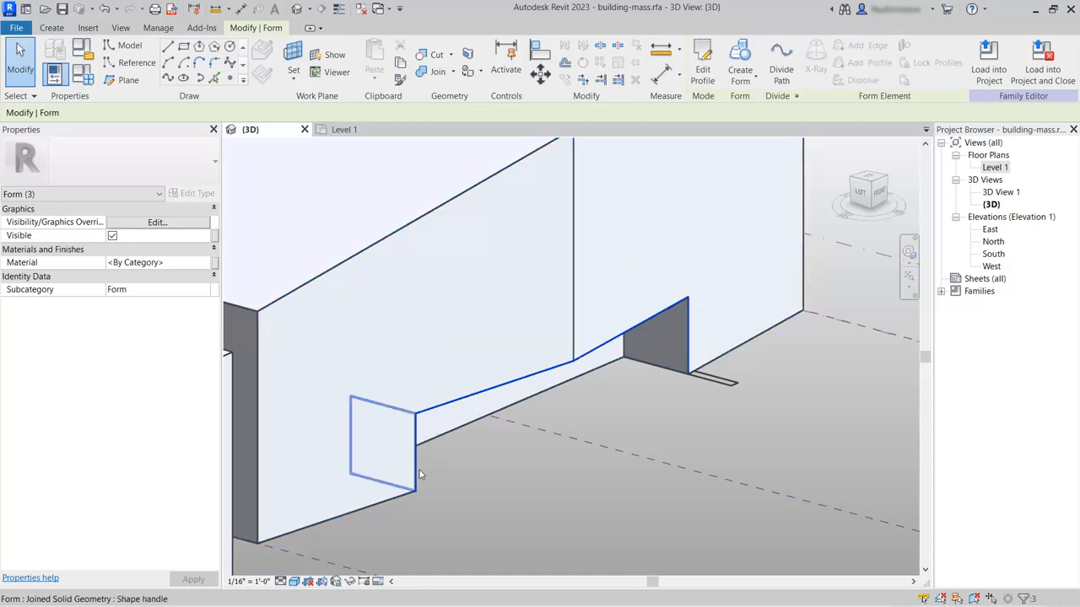
pyautogui.press('Tab')
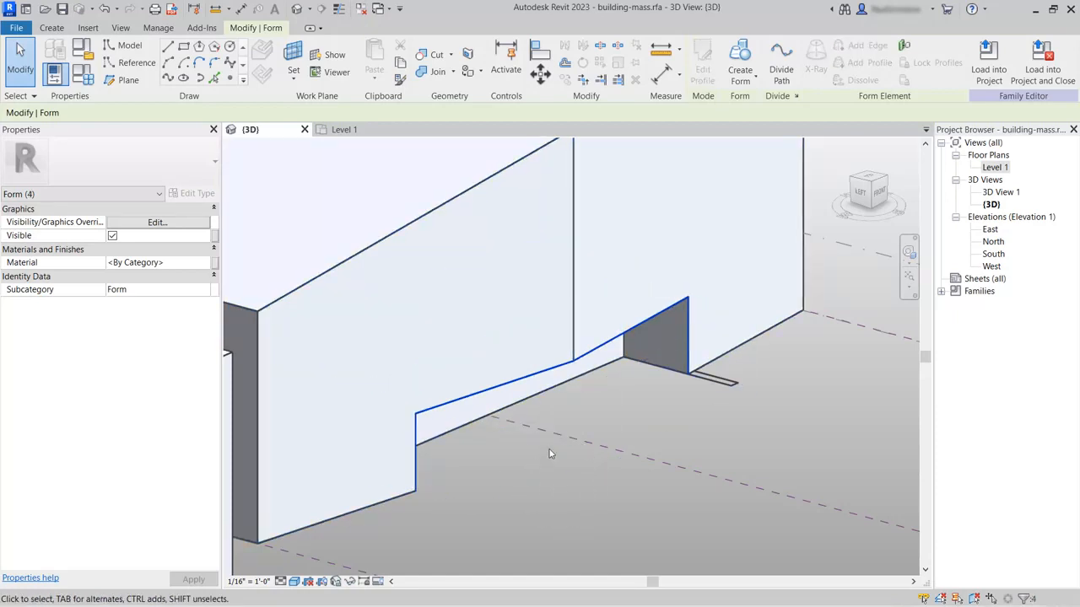
# Step: Add the narrow profile's line chain to the selected edges and create a solid form that sweeps around the recess opening
pyautogui.keyDown('ctrl'); pyautogui.click(715, 386); pyautogui.keyUp('ctrl')
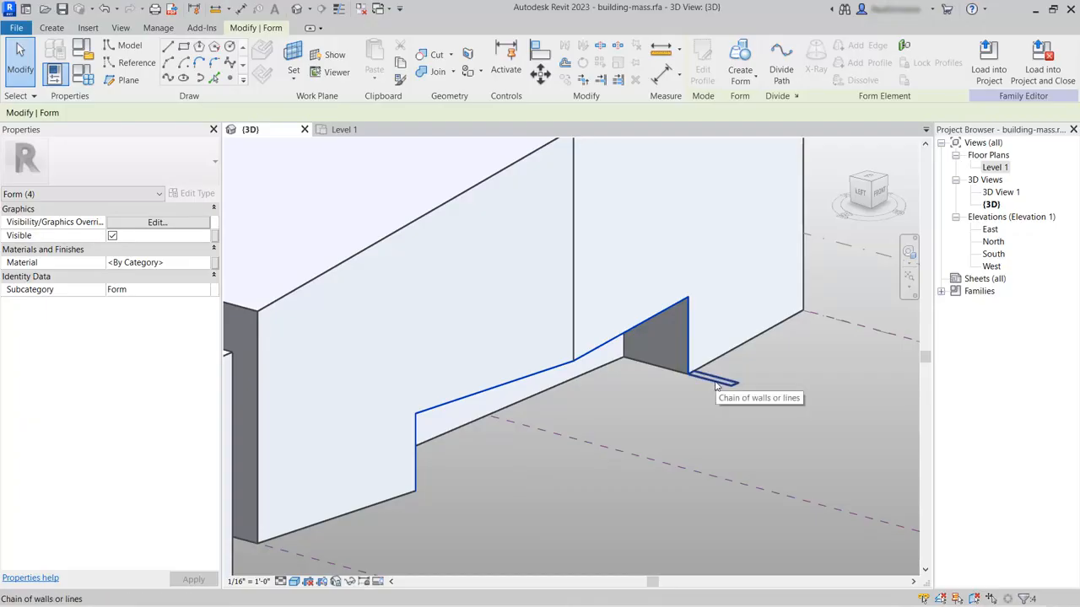
pyautogui.keyDown('ctrl'); pyautogui.click(716, 387); pyautogui.keyUp('ctrl')
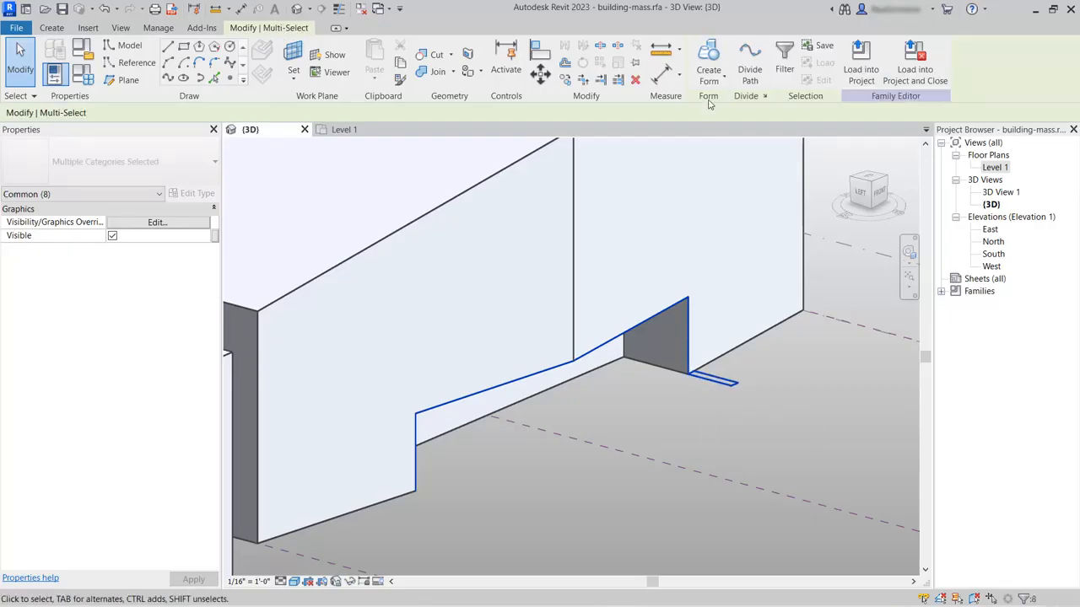
pyautogui.click(721, 76)
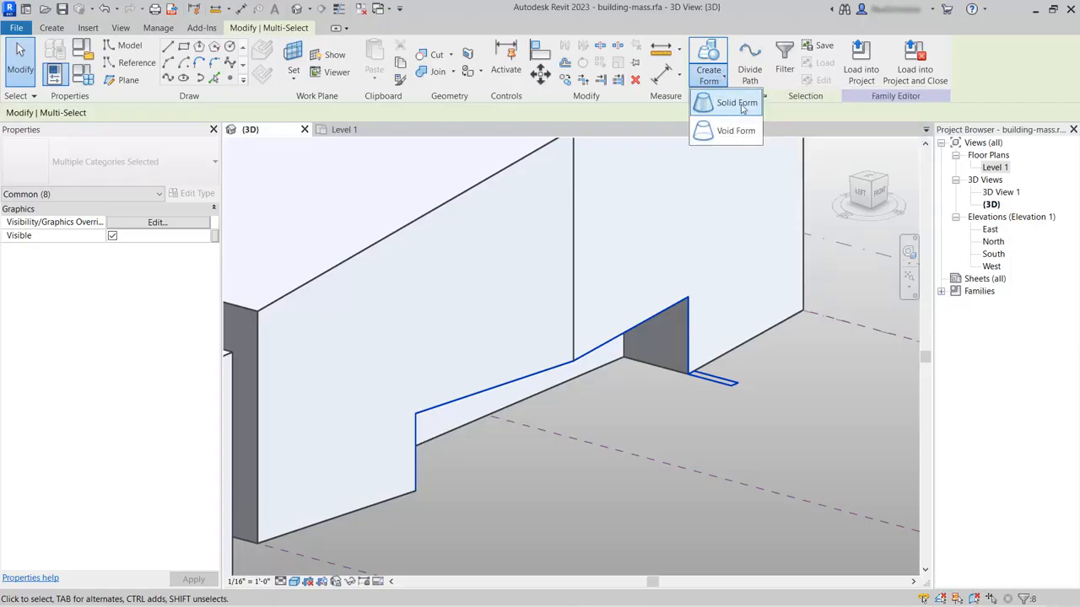
pyautogui.click(736, 103)
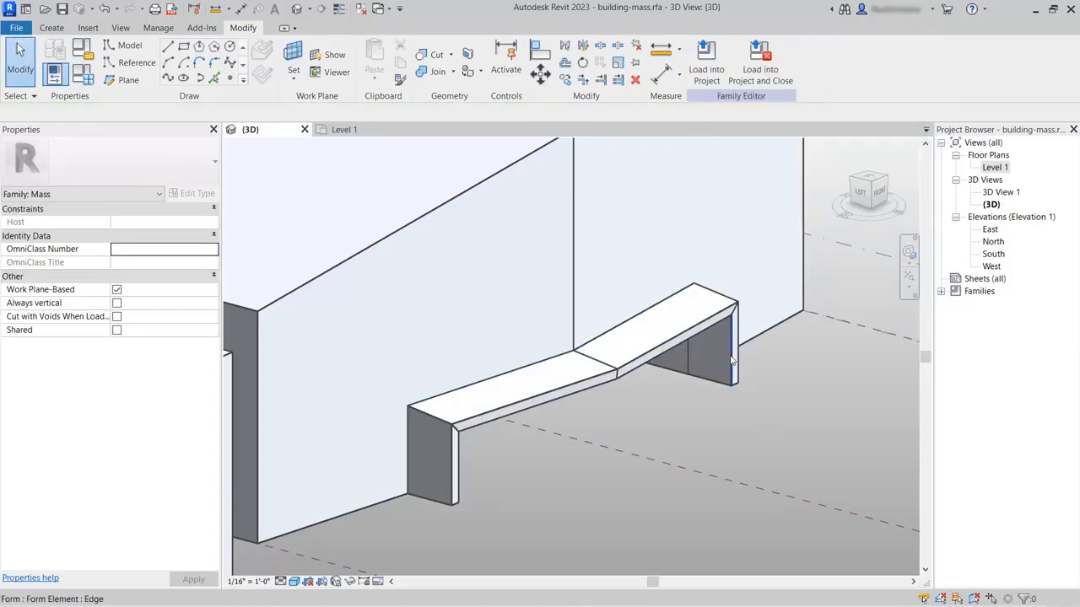
# Step: Set the elevation of Level 2 to 20' to raise the front recess and its surround
pyautogui.keyDown('shift'); pyautogui.moveTo(479, 524); pyautogui.dragTo(516, 517, button='middle'); pyautogui.keyUp('shift')
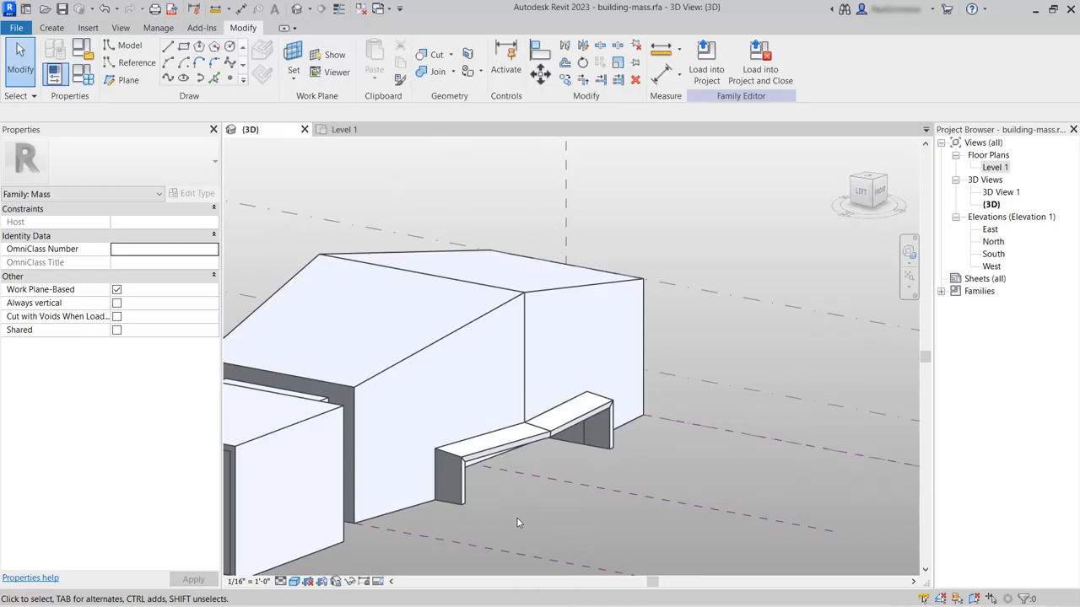
pyautogui.moveTo(594, 497); pyautogui.dragTo(659, 449, button='middle')
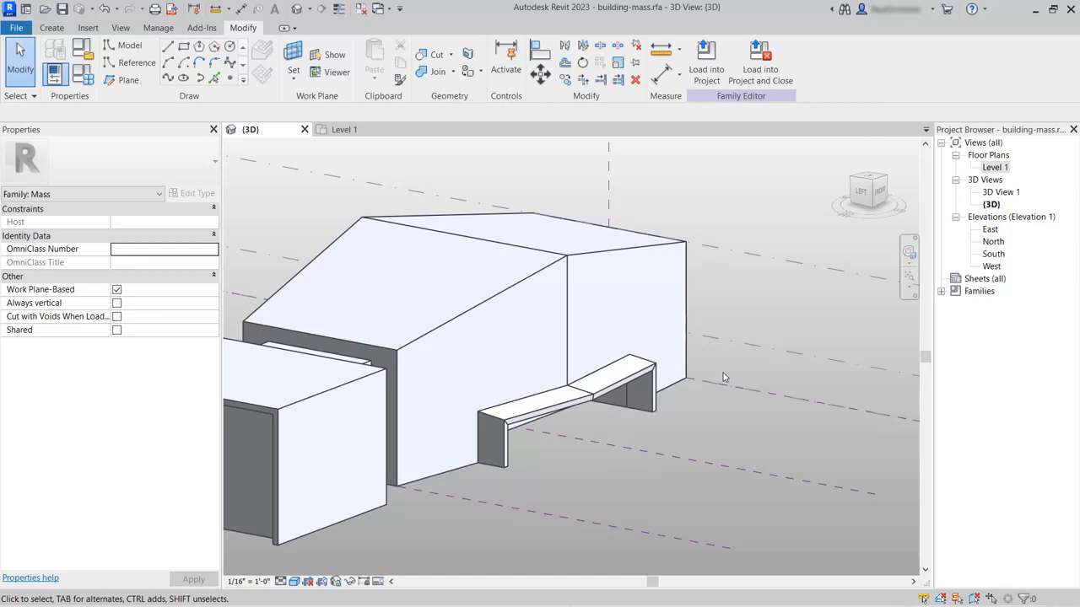
pyautogui.click(725, 447)
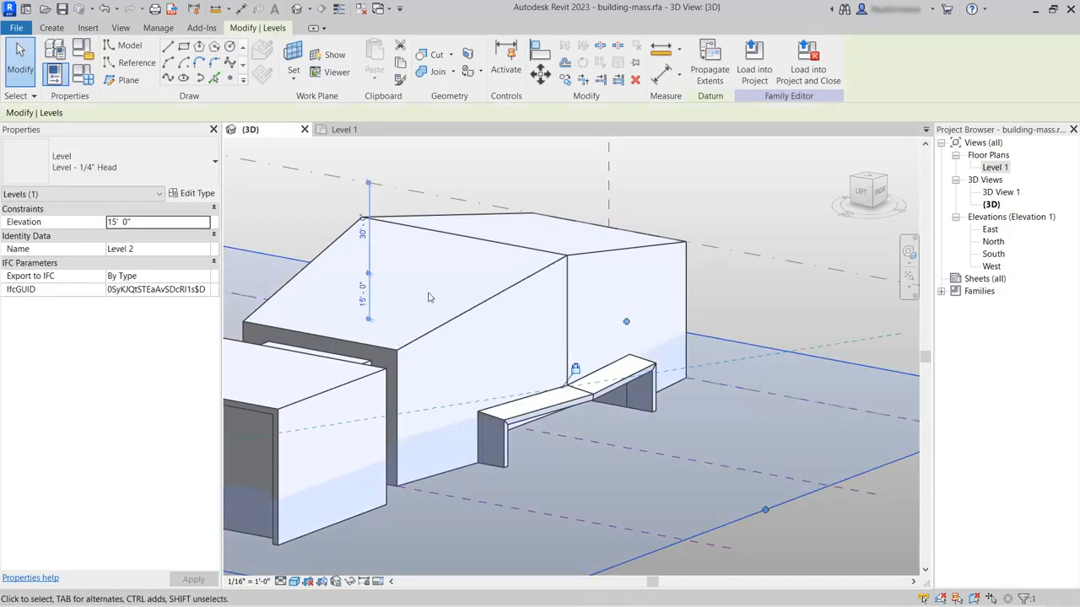
pyautogui.click(364, 294)
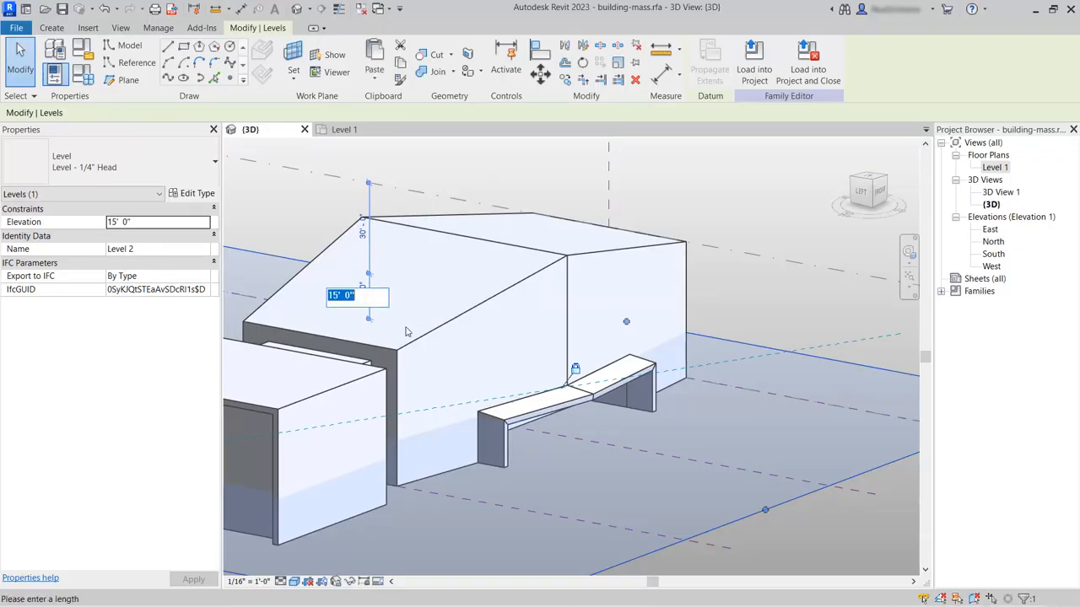
pyautogui.write('20')
pyautogui.press('Return')
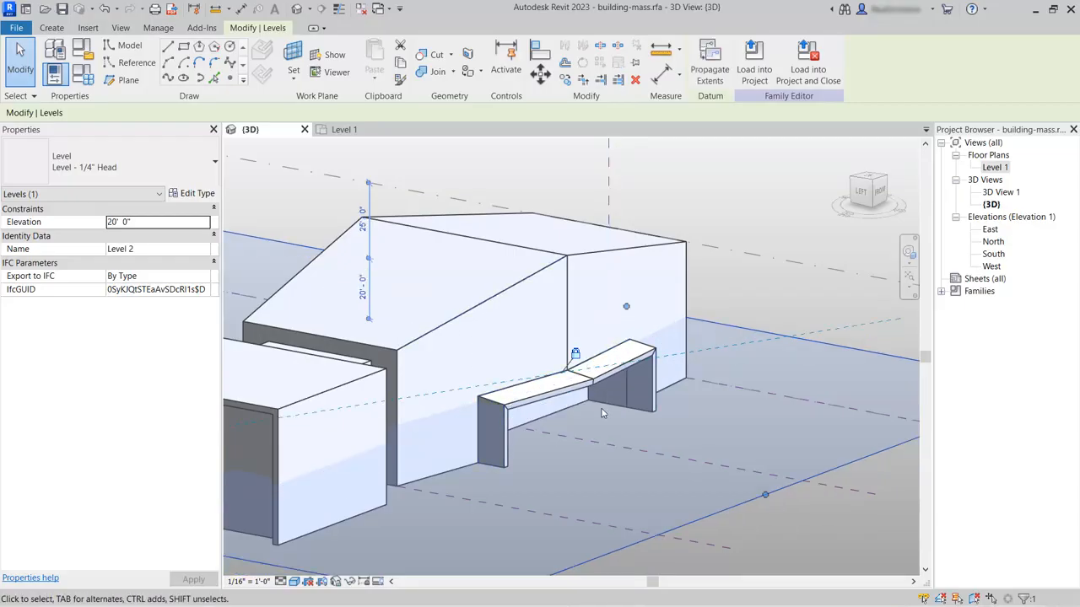
pyautogui.click(753, 522)
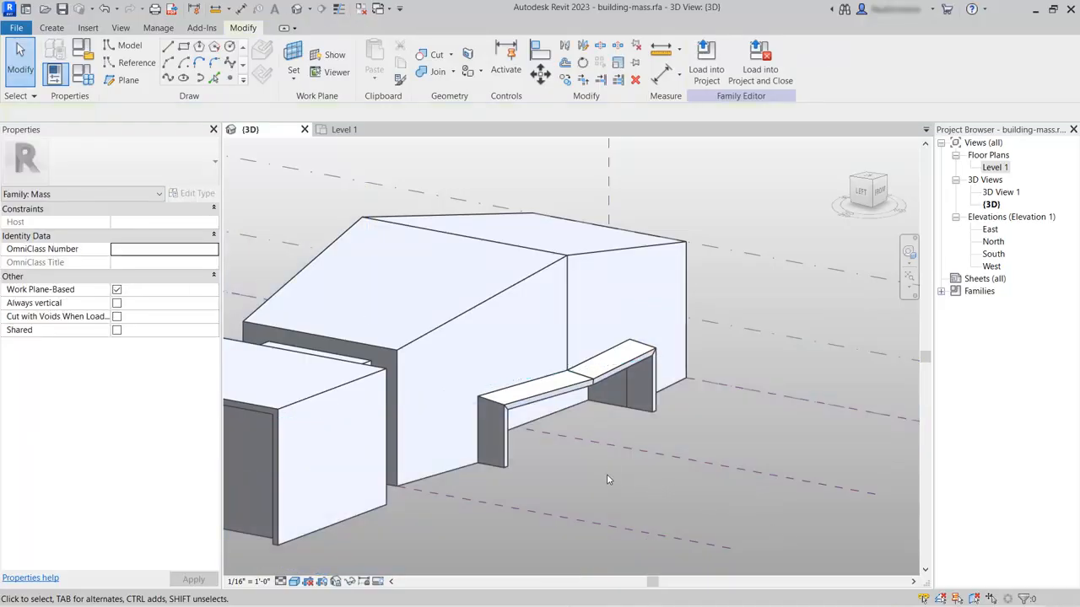
pyautogui.keyDown('shift'); pyautogui.moveTo(616, 470); pyautogui.dragTo(702, 442, button='middle'); pyautogui.keyUp('shift')
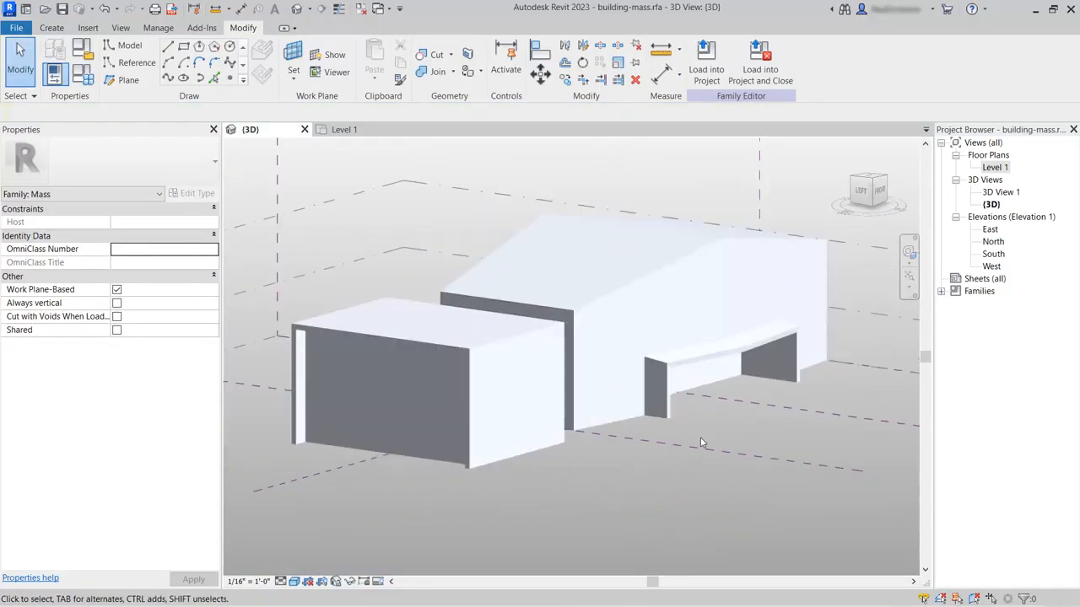